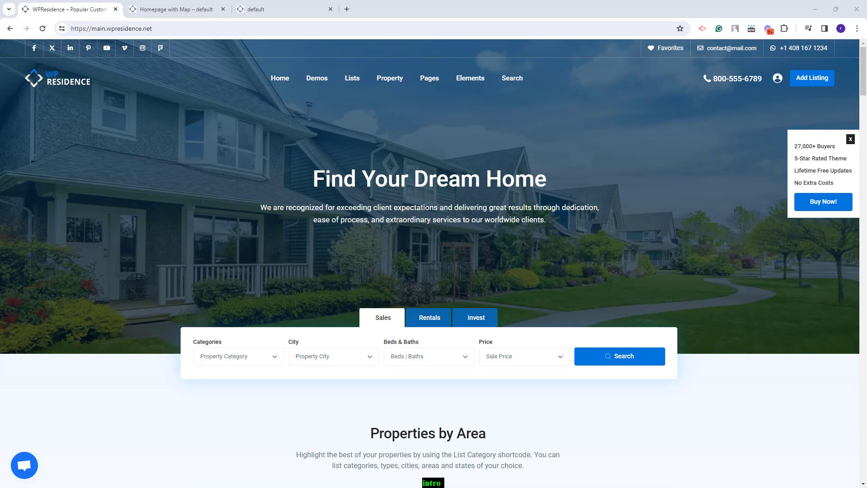
Compare the search form on the map homepage with the one on the default homepage
{"action": "key", "text": "ctrl+Tab"}
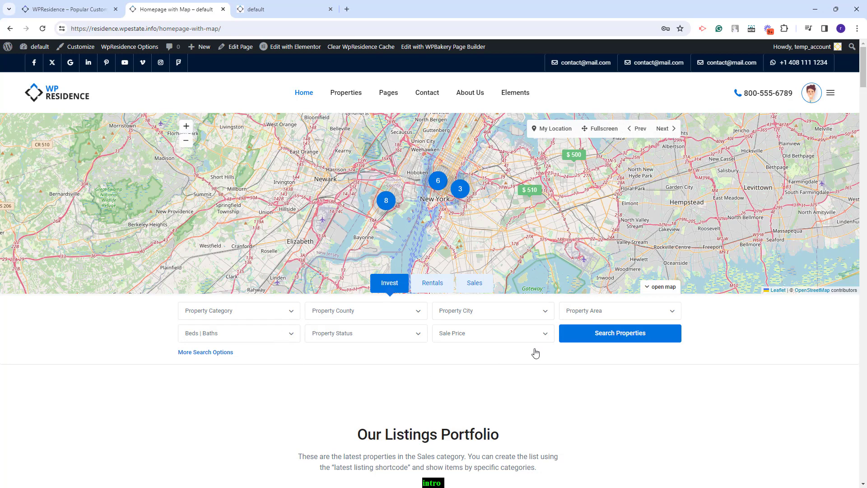
{"action": "left_click", "coordinate": [281, 11]}
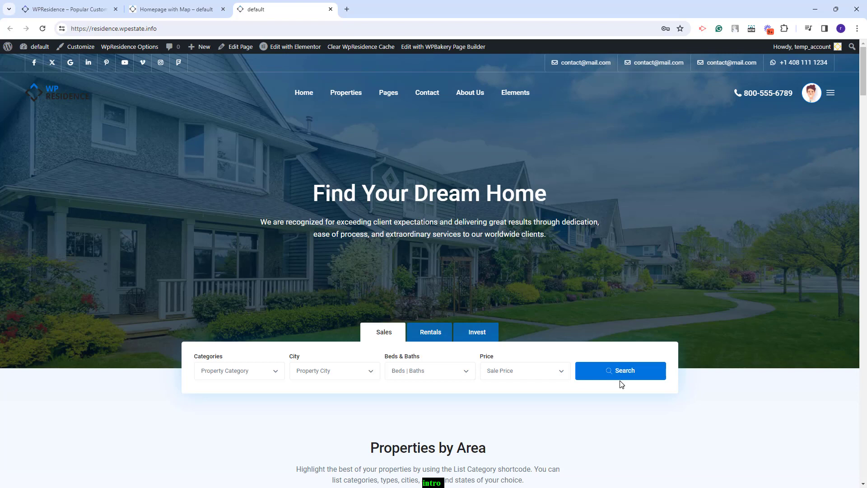
{"action": "key", "text": "ctrl+shift+Tab"}
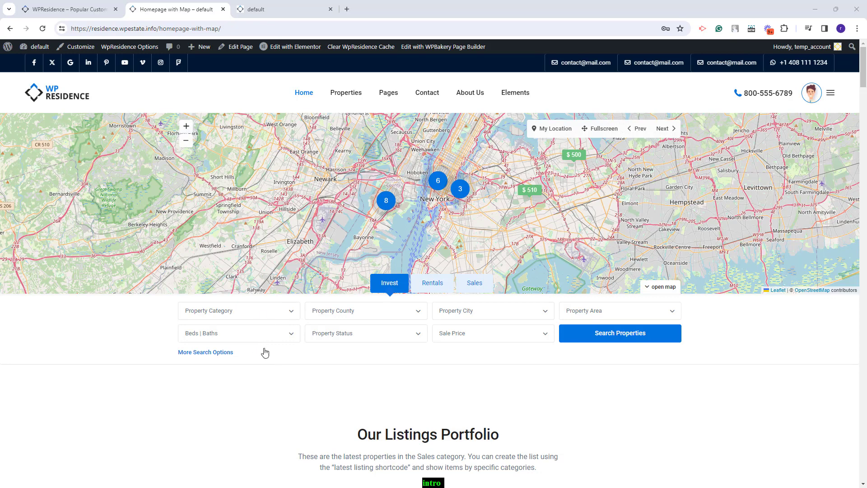
{"action": "key", "text": "ctrl+Tab"}
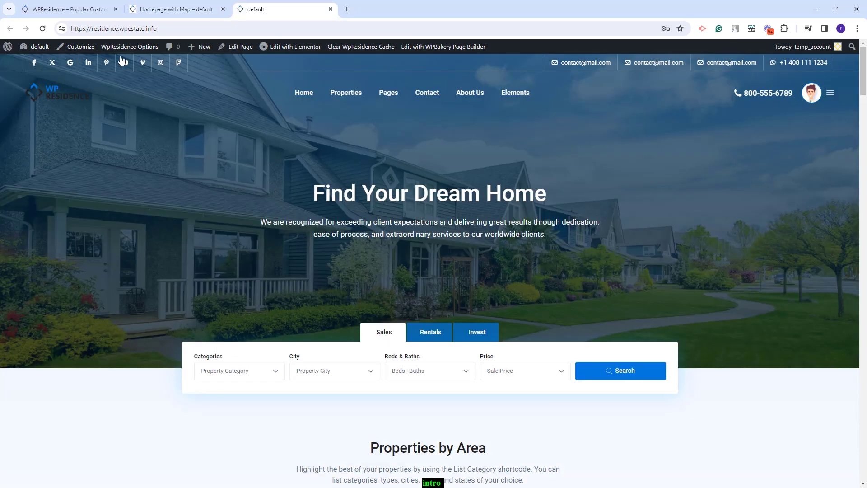
{"action": "key", "text": "ctrl+shift+Tab"}
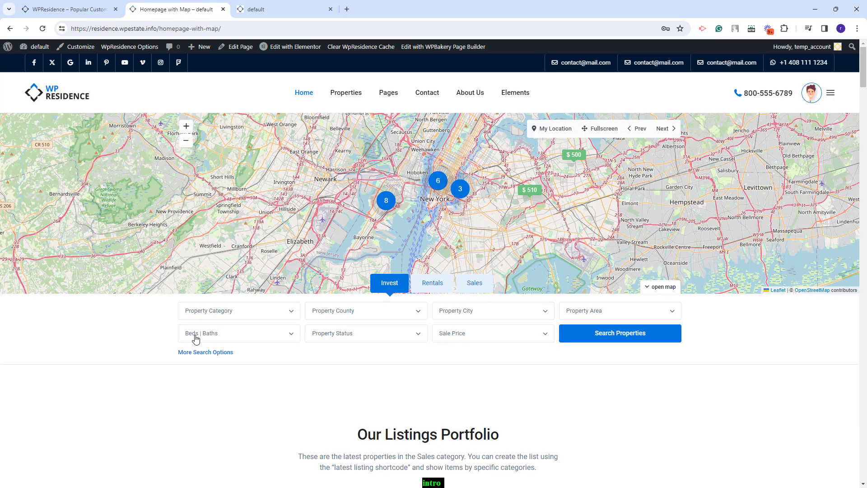
Open the Homepage with Map page for editing and view the choices for showing the advanced search
{"action": "middle_click", "coordinate": [245, 48]}
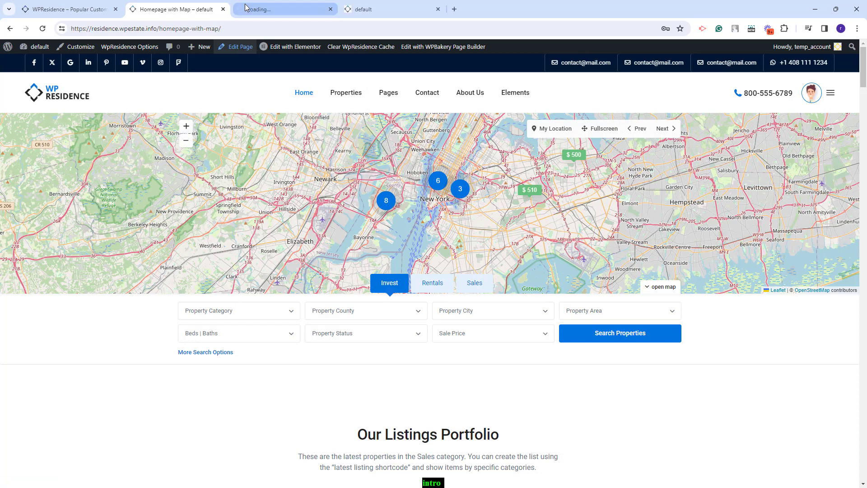
{"action": "left_click", "coordinate": [246, 6]}
{"action": "scroll", "coordinate": [412, 300], "scroll_direction": "down", "scroll_amount": 5}
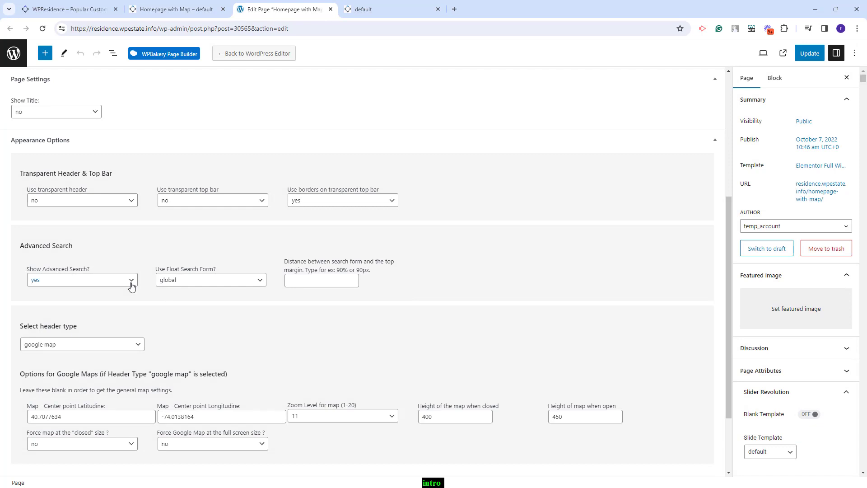
{"action": "left_click", "coordinate": [86, 280]}
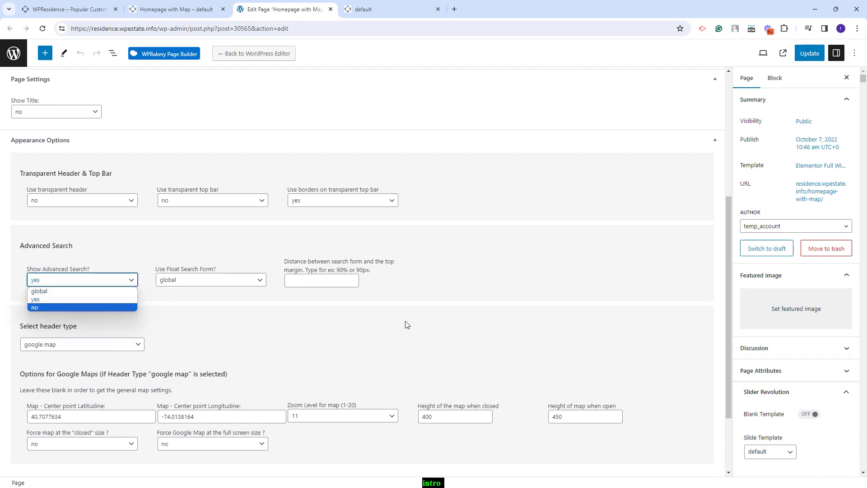
Open the default homepage's page editor in a new browser tab
{"action": "left_click", "coordinate": [375, 9]}
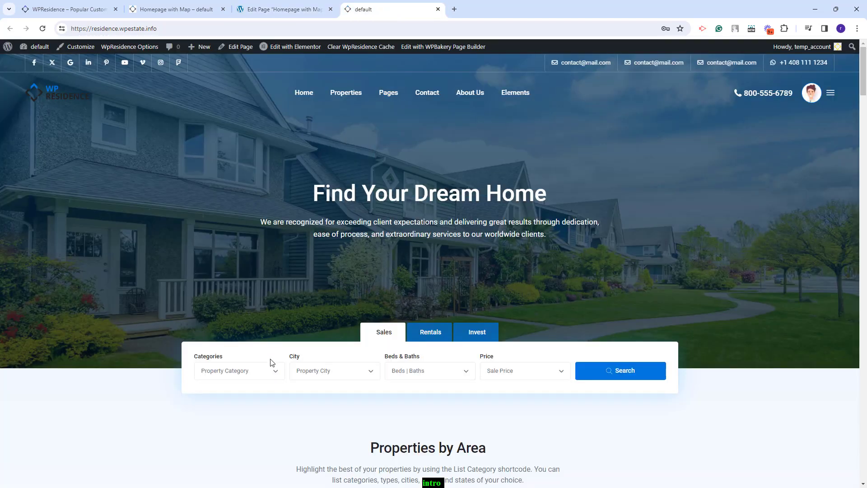
{"action": "right_click", "coordinate": [245, 47]}
{"action": "left_click", "coordinate": [266, 56]}
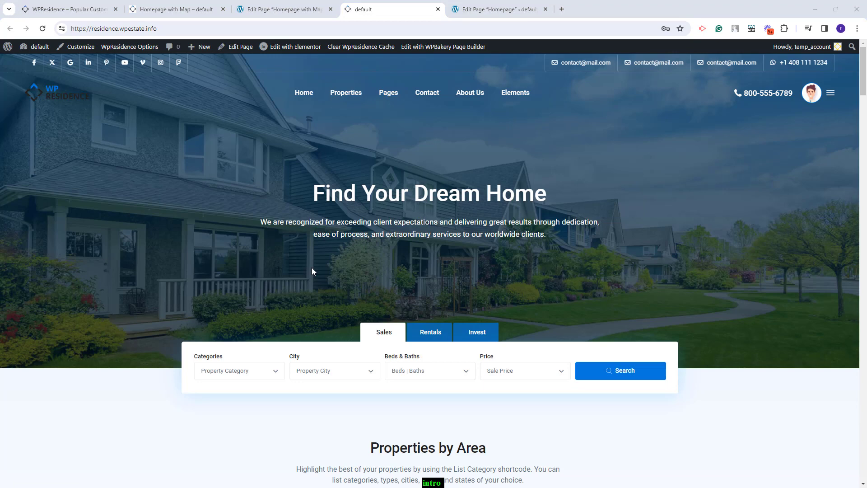
Open the WpResidence theme options separately from the map homepage and show the Advanced Search Form settings
{"action": "key", "text": "ctrl+2"}
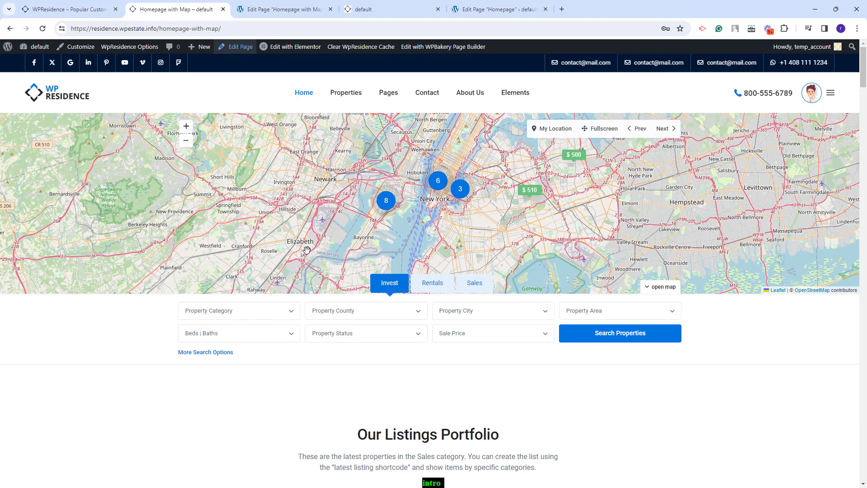
{"action": "right_click", "coordinate": [114, 47]}
{"action": "left_click", "coordinate": [149, 57]}
{"action": "left_click", "coordinate": [252, 9]}
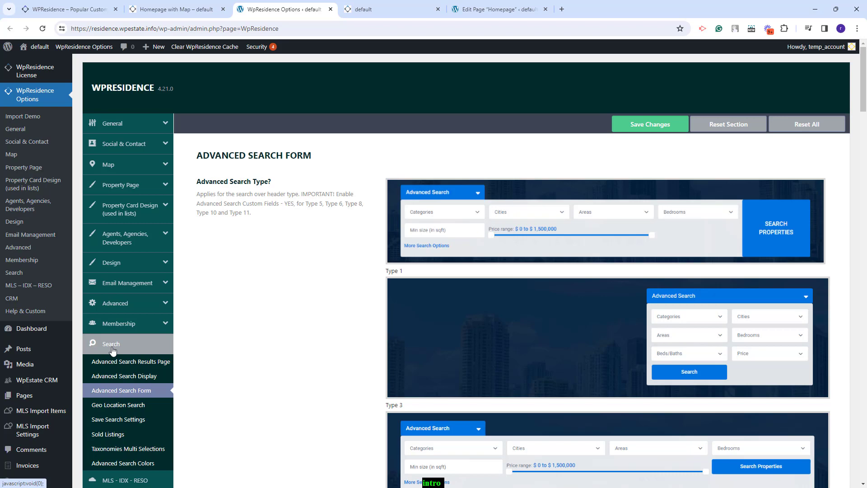
Examine the advanced search form types, the custom fields option and the custom fields setup for Invest, Rentals and Sales
{"action": "scroll", "coordinate": [701, 204], "scroll_direction": "down", "scroll_amount": 12}
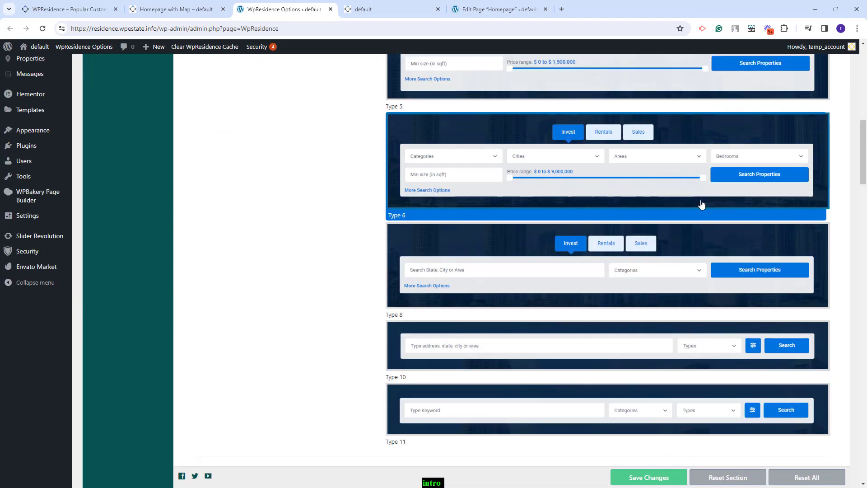
{"action": "scroll", "coordinate": [701, 204], "scroll_direction": "down", "scroll_amount": 7}
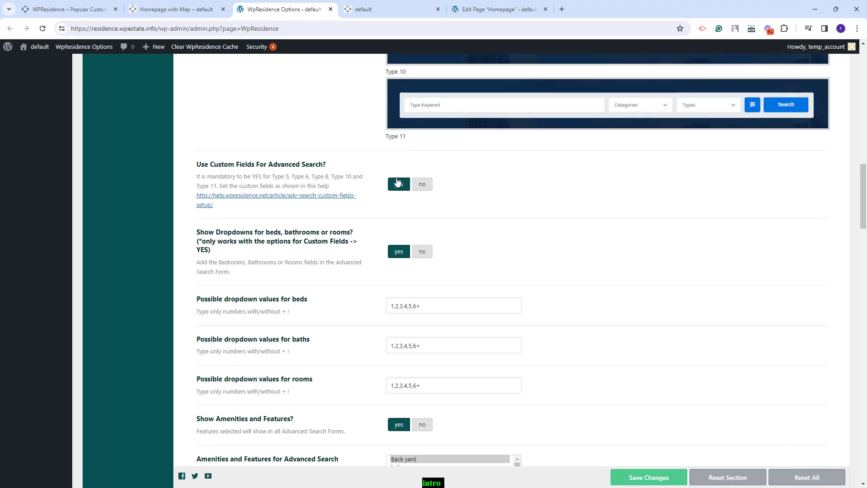
{"action": "scroll", "coordinate": [428, 242], "scroll_direction": "down", "scroll_amount": 20}
{"action": "left_click_drag", "start_coordinate": [190, 134], "coordinate": [329, 134]}
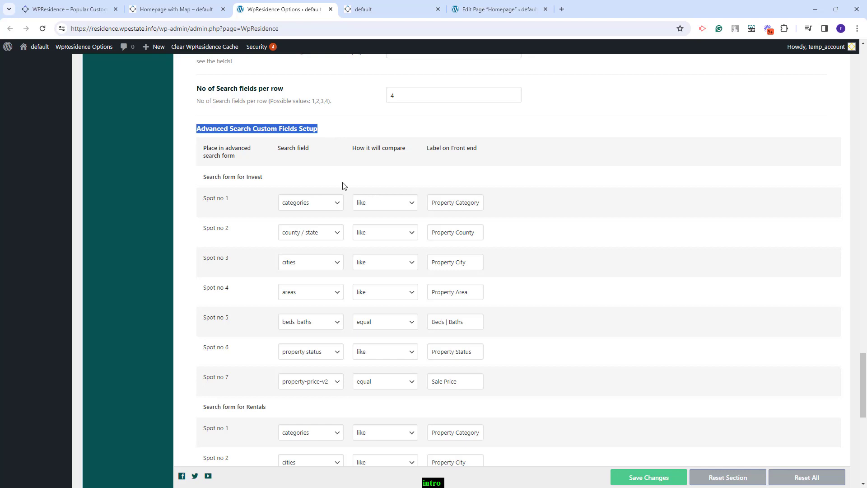
{"action": "scroll", "coordinate": [324, 470], "scroll_direction": "down", "scroll_amount": 1}
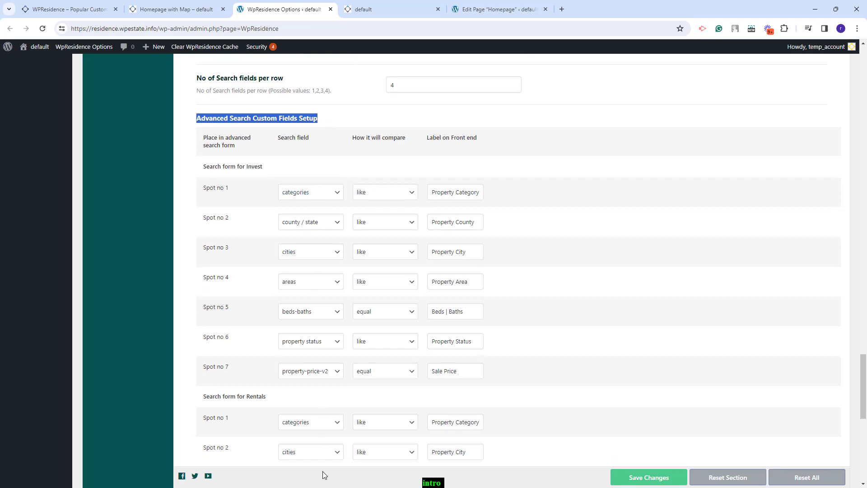
{"action": "scroll", "coordinate": [323, 475], "scroll_direction": "down", "scroll_amount": 10}
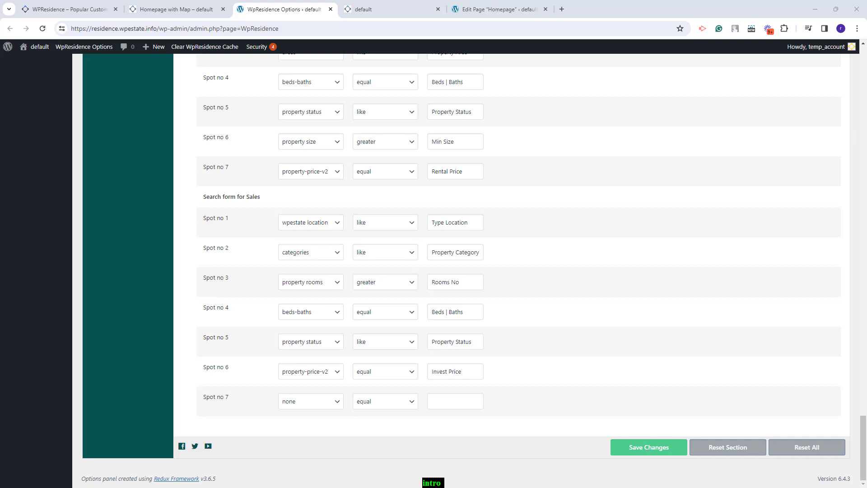
{"action": "scroll", "coordinate": [552, 234], "scroll_direction": "up", "scroll_amount": 15}
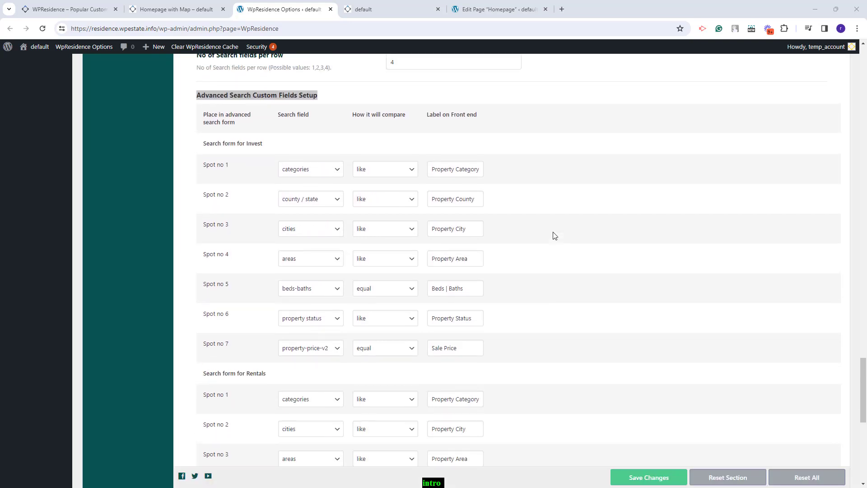
{"action": "scroll", "coordinate": [404, 169], "scroll_direction": "up", "scroll_amount": 2}
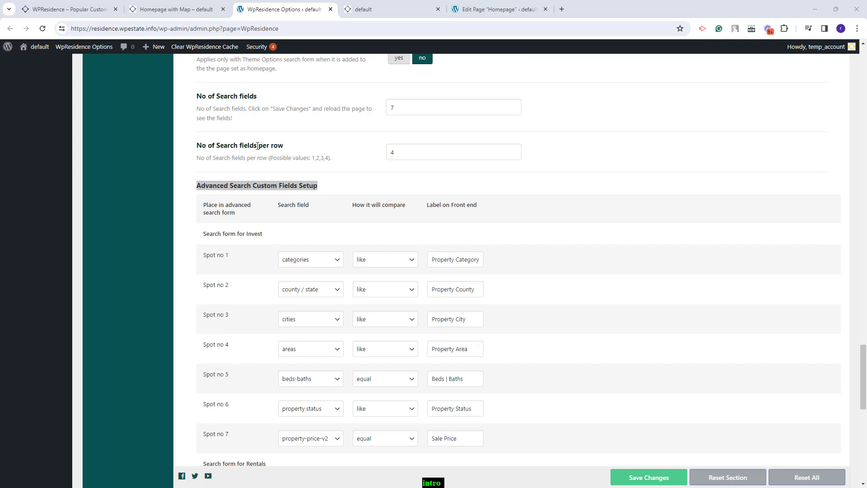
Check the number of search fields and fields per row against the search form on the map homepage
{"action": "double_click", "coordinate": [427, 104]}
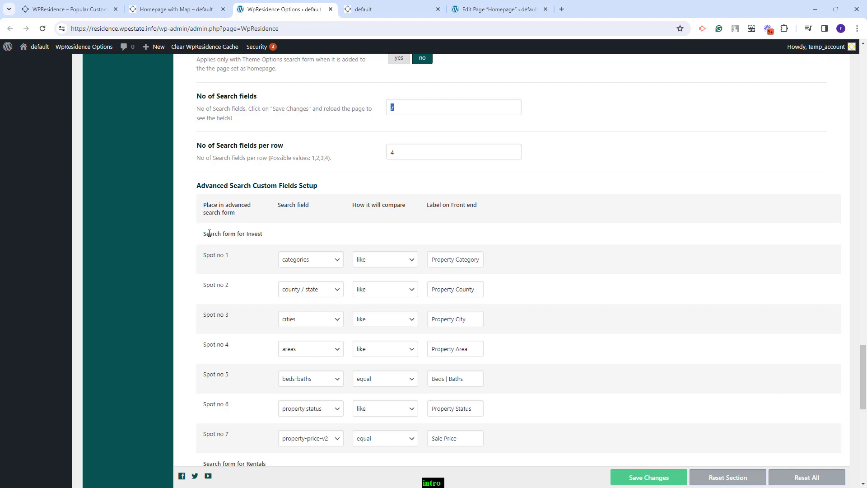
{"action": "left_click", "coordinate": [297, 266]}
{"action": "left_click", "coordinate": [298, 268]}
{"action": "left_click", "coordinate": [412, 150]}
{"action": "left_click", "coordinate": [194, 9]}
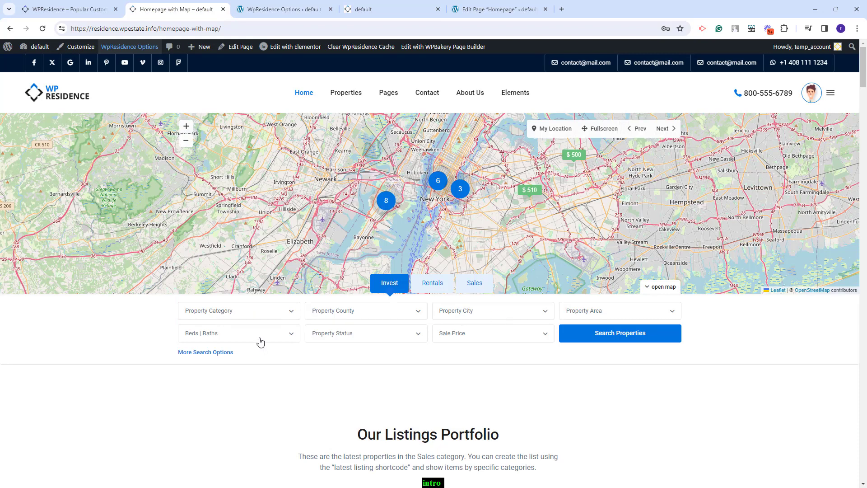
{"action": "key", "text": "ctrl+Tab"}
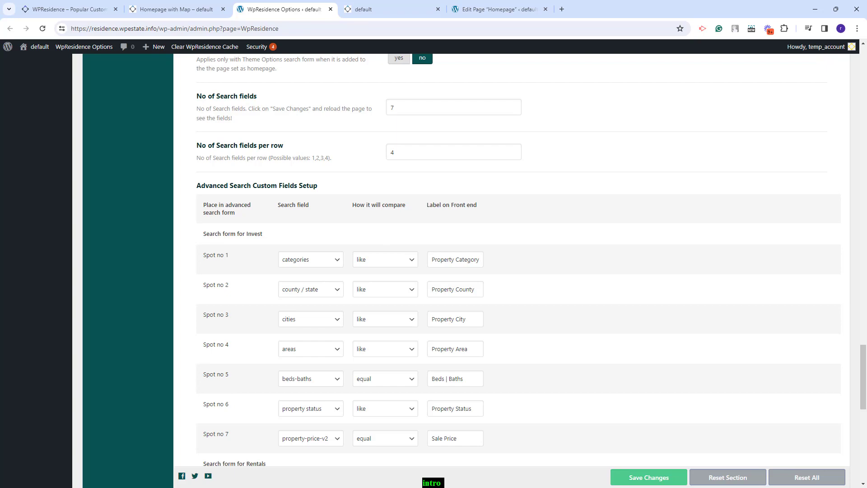
Review the Type 6 search form, the amenities and tab options, and the custom fields down to the Sales form
{"action": "scroll", "coordinate": [706, 162], "scroll_direction": "up", "scroll_amount": 15}
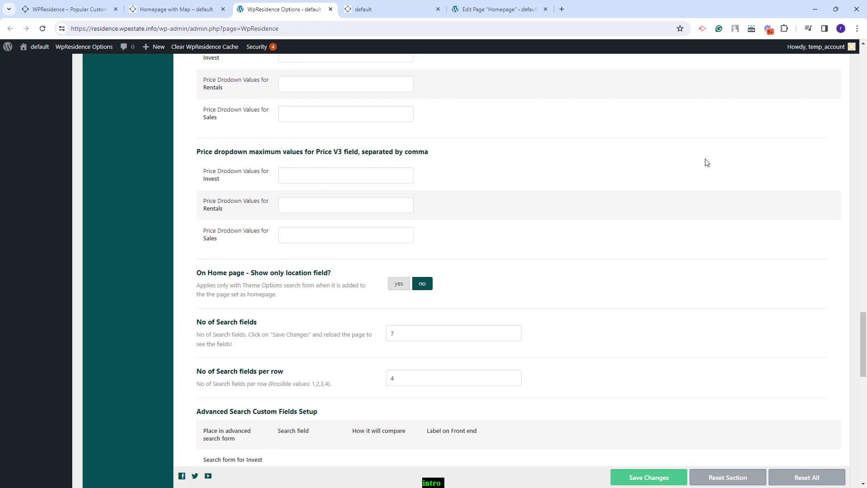
{"action": "scroll", "coordinate": [707, 163], "scroll_direction": "up", "scroll_amount": 10}
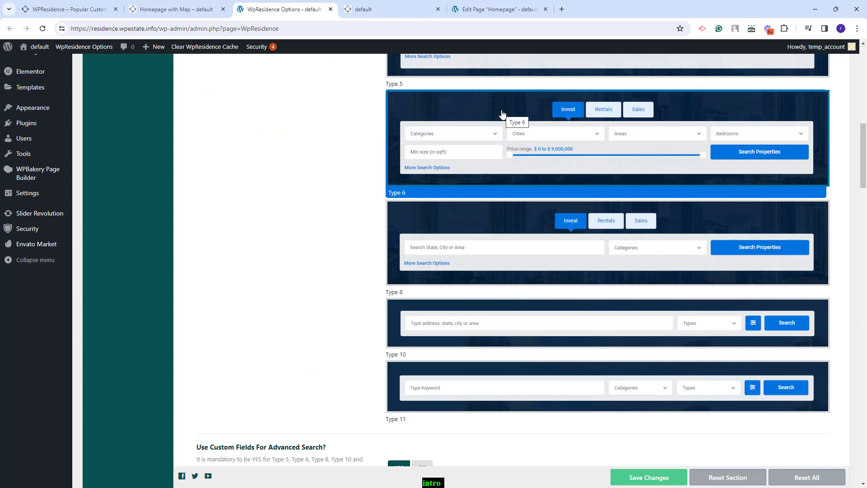
{"action": "scroll", "coordinate": [341, 296], "scroll_direction": "down", "scroll_amount": 10}
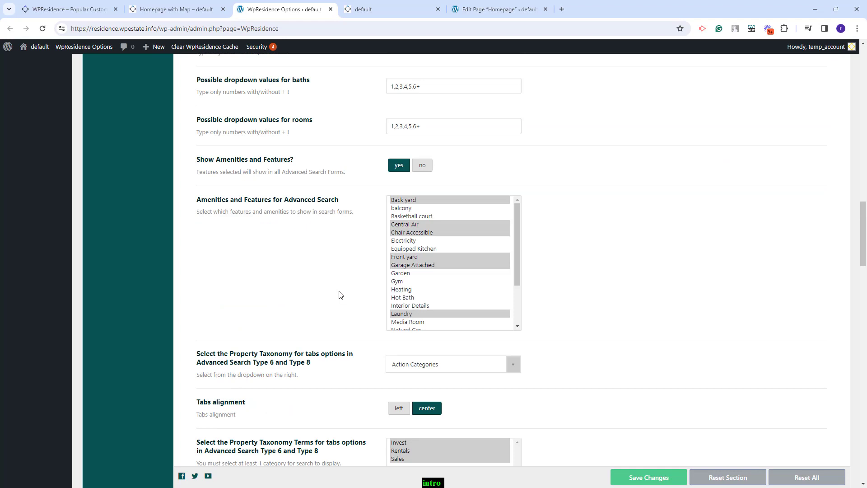
{"action": "scroll", "coordinate": [344, 298], "scroll_direction": "down", "scroll_amount": 15}
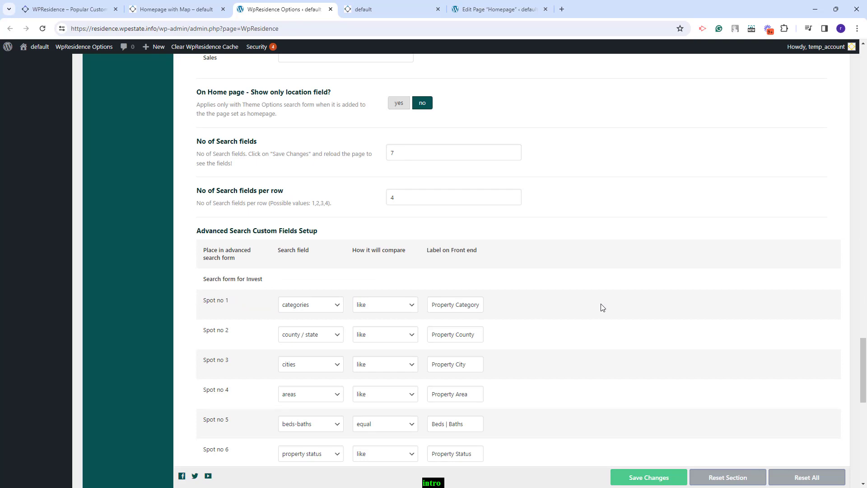
{"action": "scroll", "coordinate": [600, 307], "scroll_direction": "down", "scroll_amount": 12}
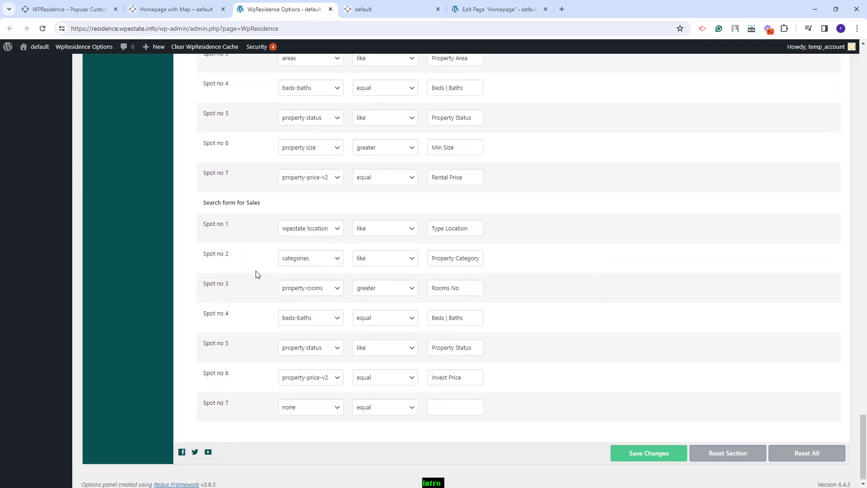
Choose wpestate location as the search field for spot 1 of the Sales form and select its front-end label text
{"action": "double_click", "coordinate": [266, 204]}
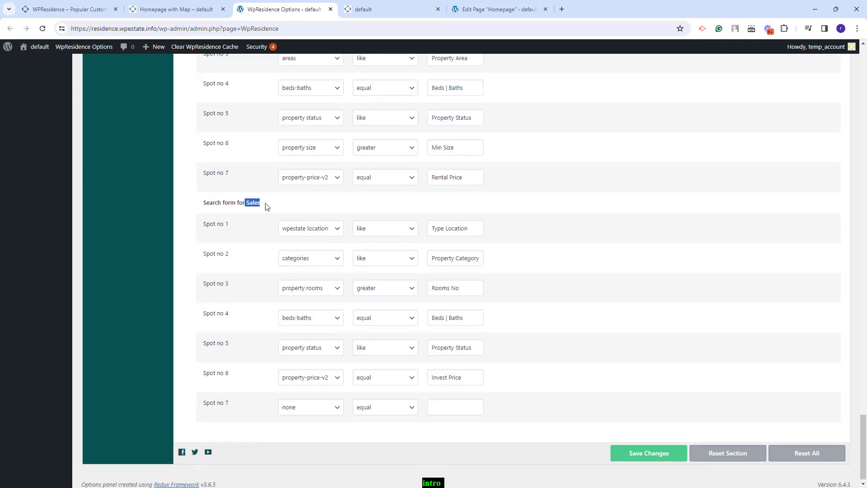
{"action": "left_click", "coordinate": [326, 230]}
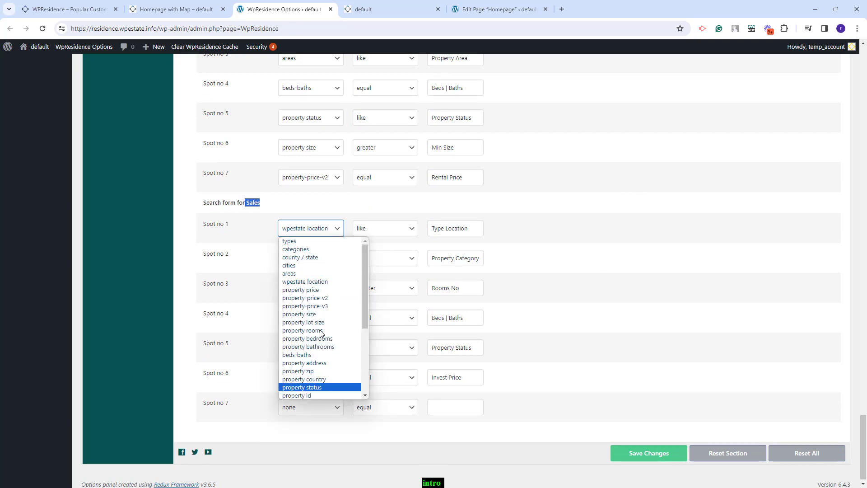
{"action": "left_click", "coordinate": [316, 283]}
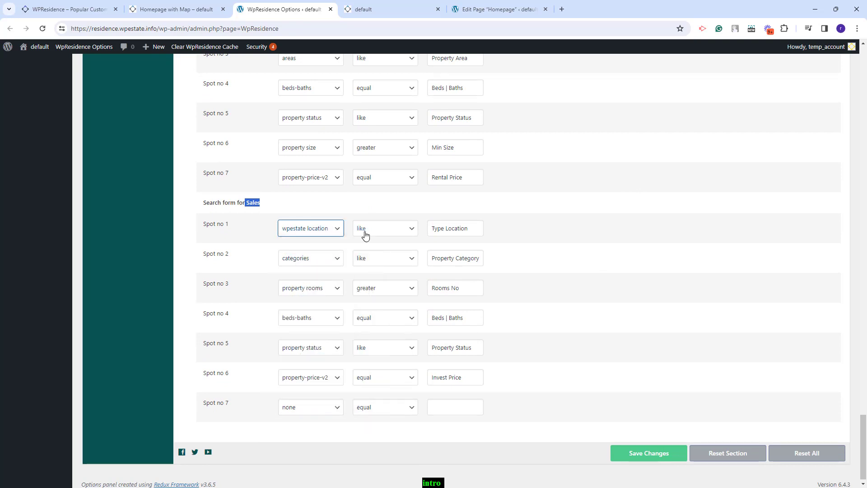
{"action": "triple_click", "coordinate": [431, 228]}
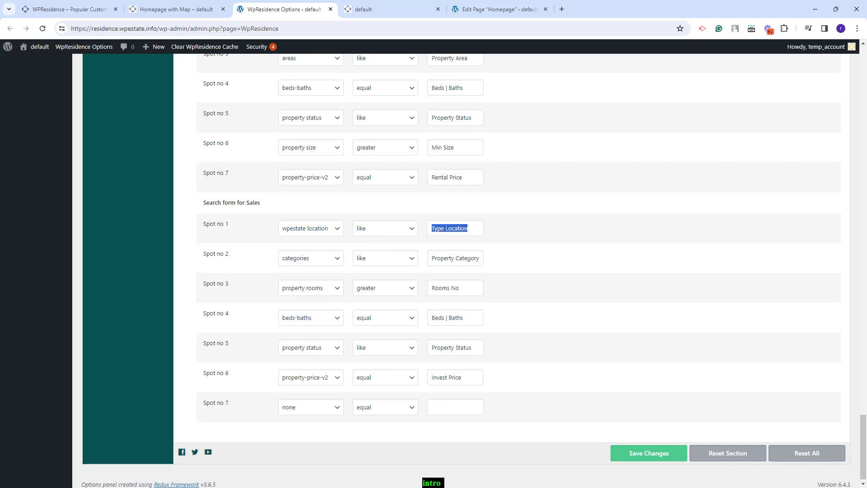
Test the location suggestions in the map homepage's Sales search with "new", clear the entry and return to the theme options
{"action": "left_click", "coordinate": [176, 9]}
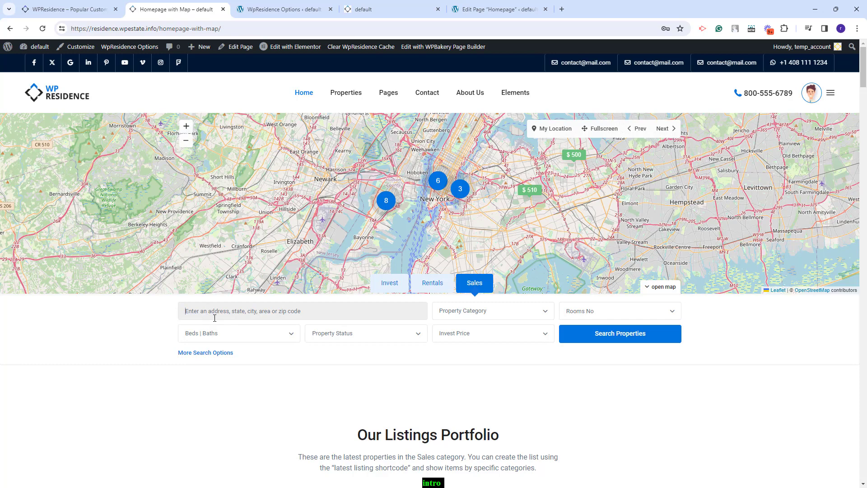
{"action": "left_click", "coordinate": [215, 318]}
{"action": "type", "text": "new"}
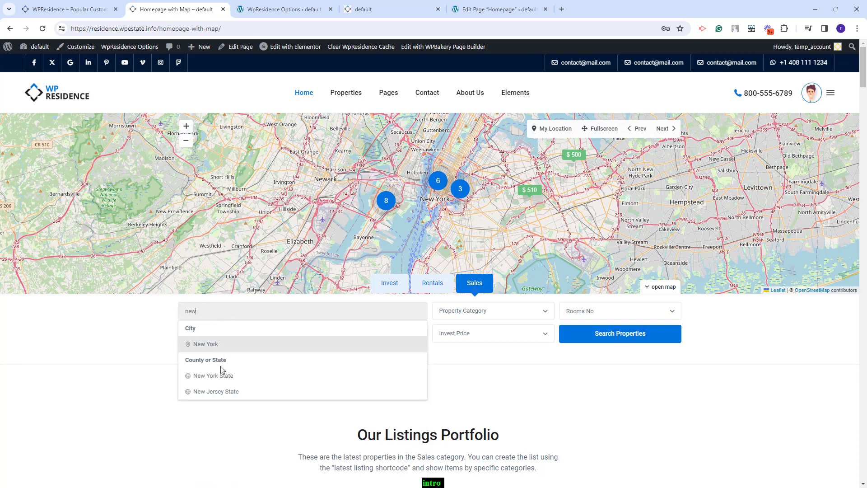
{"action": "key", "text": "BackSpace"}
{"action": "key", "text": "BackSpace"}
{"action": "key", "text": "BackSpace"}
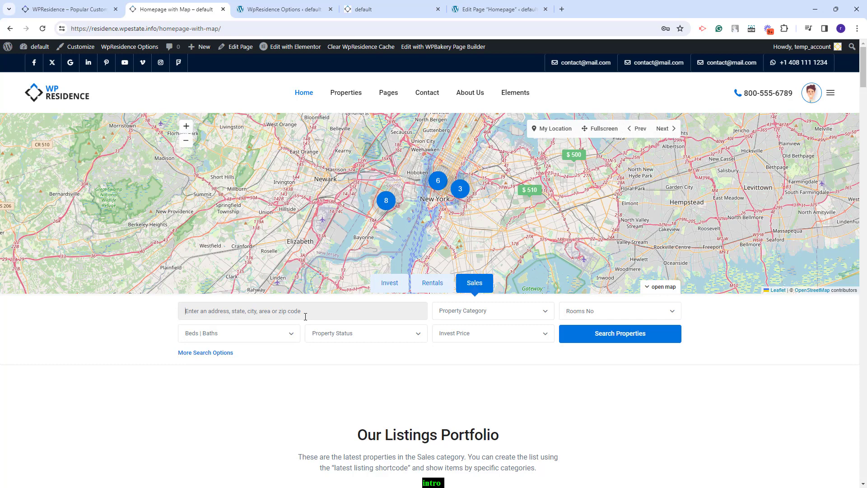
{"action": "left_click", "coordinate": [286, 9]}
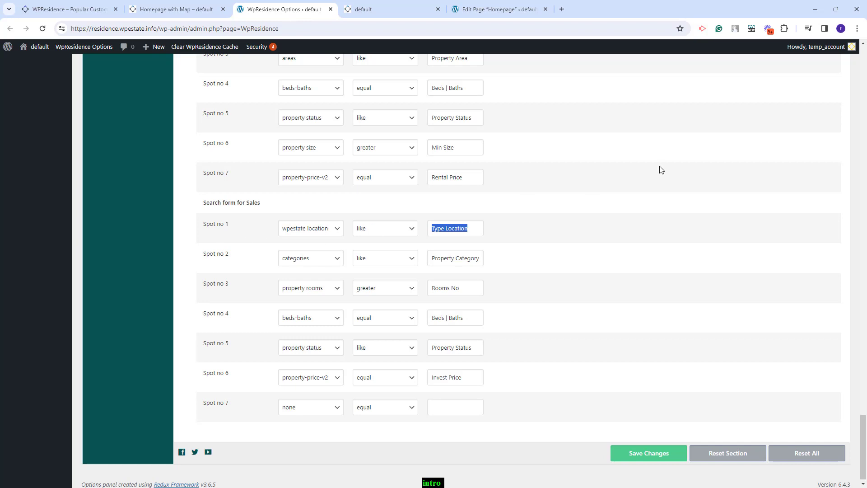
Turn on showing only the location field in the home page search form
{"action": "scroll", "coordinate": [659, 167], "scroll_direction": "up", "scroll_amount": 13}
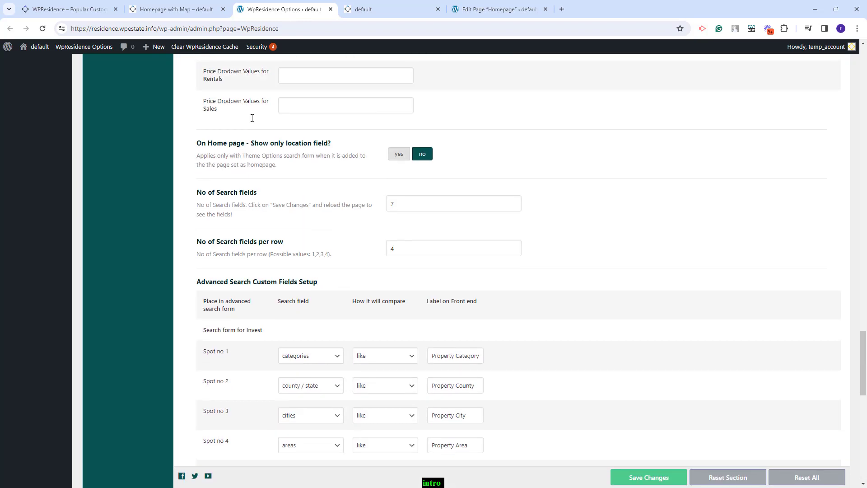
{"action": "triple_click", "coordinate": [207, 144]}
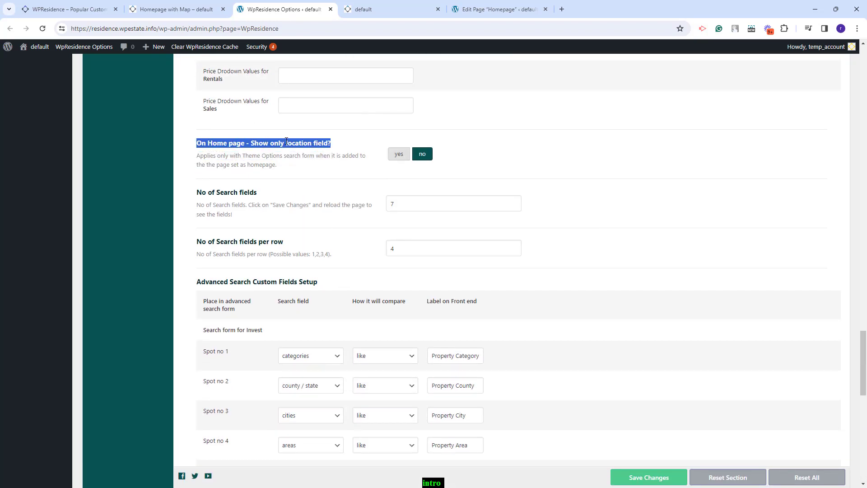
{"action": "left_click", "coordinate": [399, 154]}
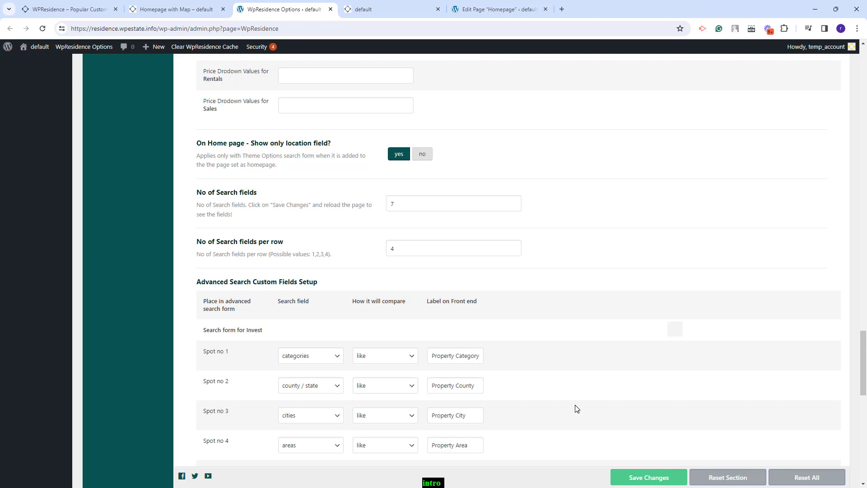
Review the advanced search form types, the tab options and the search field choices for spot 1 of the Invest form
{"action": "scroll", "coordinate": [699, 245], "scroll_direction": "down", "scroll_amount": 5}
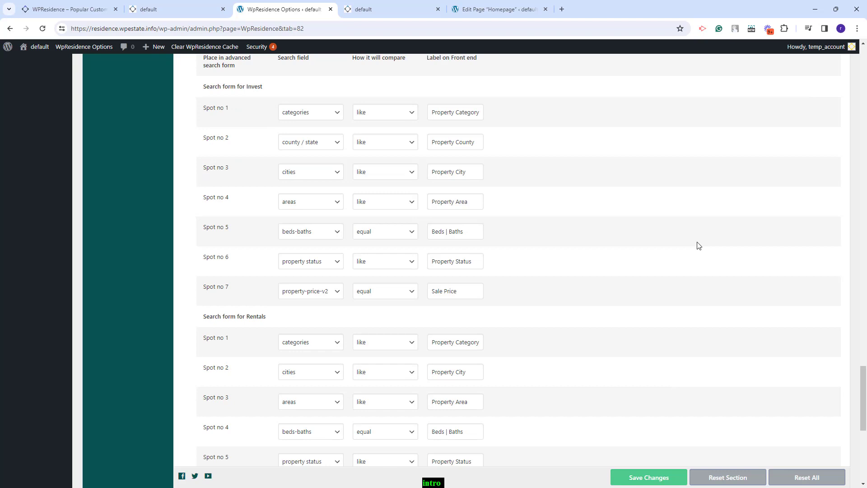
{"action": "left_click", "coordinate": [307, 116]}
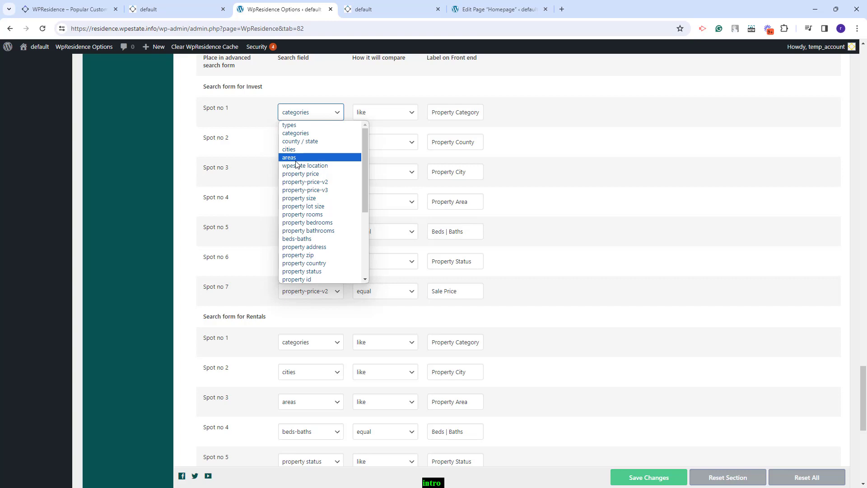
{"action": "scroll", "coordinate": [146, 194], "scroll_direction": "up", "scroll_amount": 15}
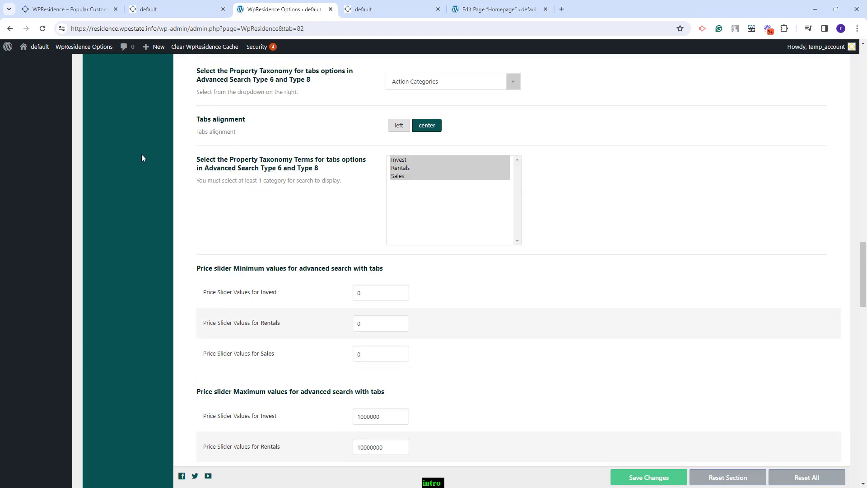
{"action": "scroll", "coordinate": [138, 157], "scroll_direction": "up", "scroll_amount": 10}
{"action": "mouse_move", "coordinate": [30, 295]}
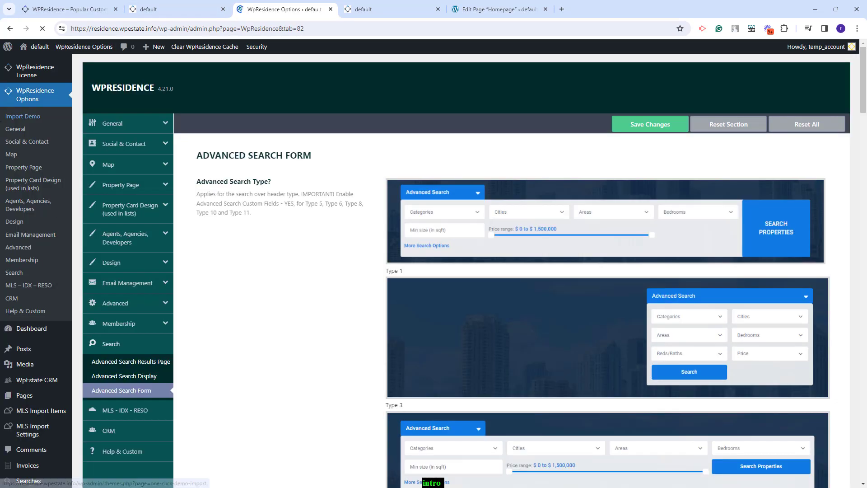
{"action": "scroll", "coordinate": [383, 267], "scroll_direction": "down", "scroll_amount": 15}
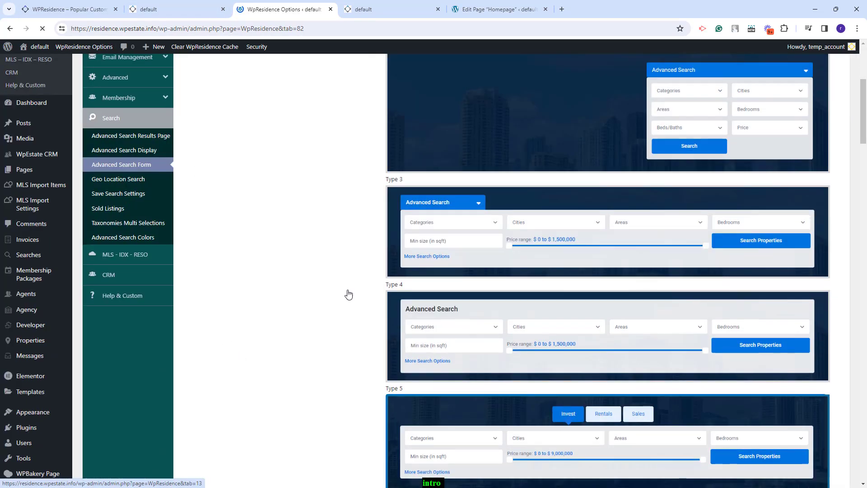
{"action": "left_click", "coordinate": [311, 149]}
{"action": "left_click", "coordinate": [313, 154]}
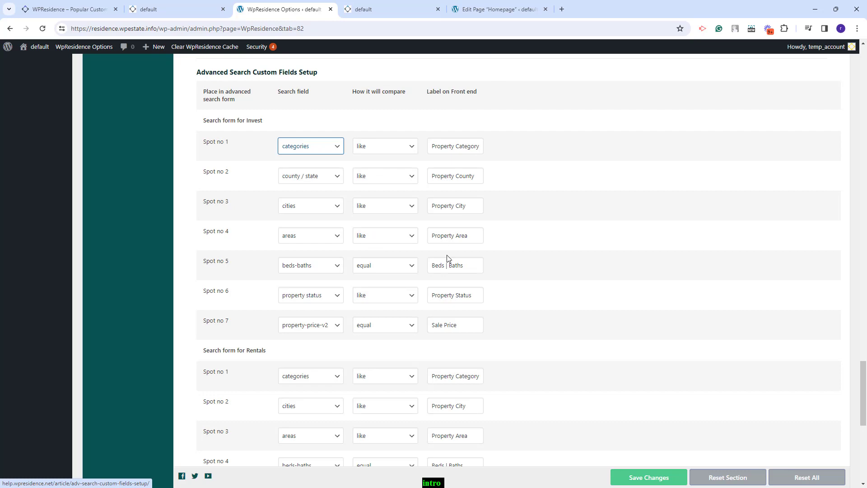
Switch to the map homepage and examine the Property Category and Property County choices in the Invest search form
{"action": "key", "text": "ctrl+Page_Up"}
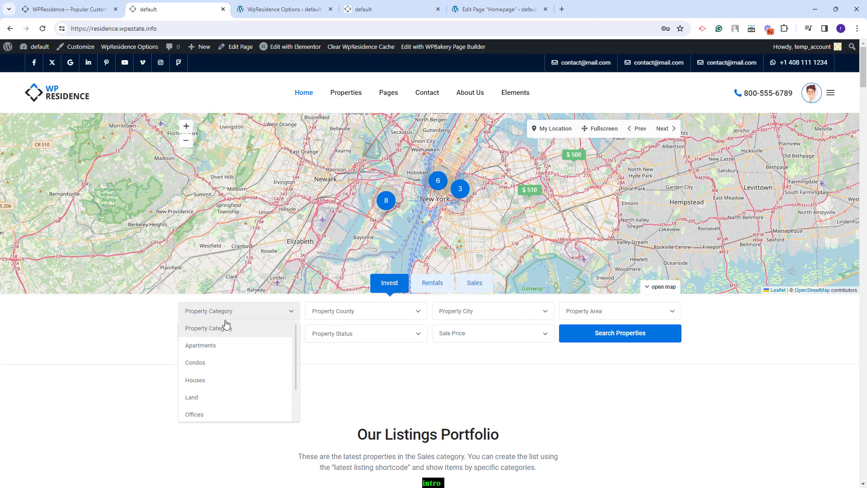
{"action": "scroll", "coordinate": [220, 401], "scroll_direction": "down", "scroll_amount": 2}
{"action": "scroll", "coordinate": [220, 402], "scroll_direction": "down", "scroll_amount": 3}
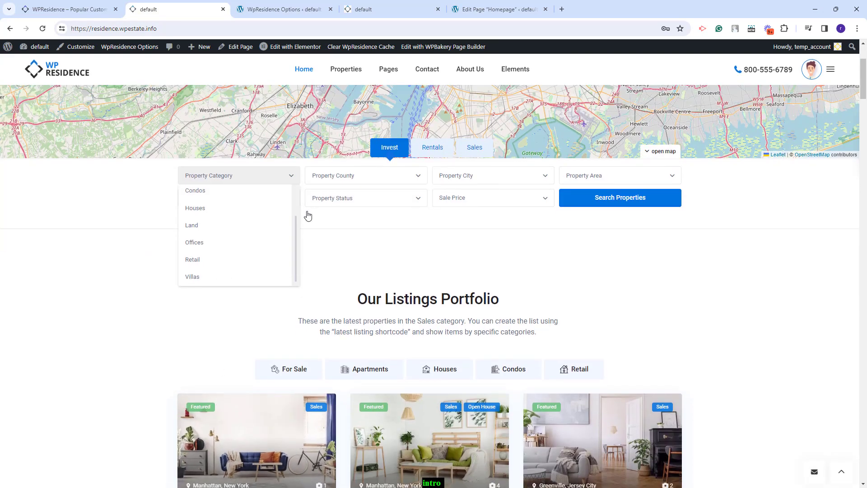
{"action": "left_click", "coordinate": [354, 177]}
In the theme options' Taxonomies Multi Selections, enable multiselect for Category, Type, City, Area, County/State and Property Status plus the multiselect search, and save
{"action": "key", "text": "ctrl+Page_Down"}
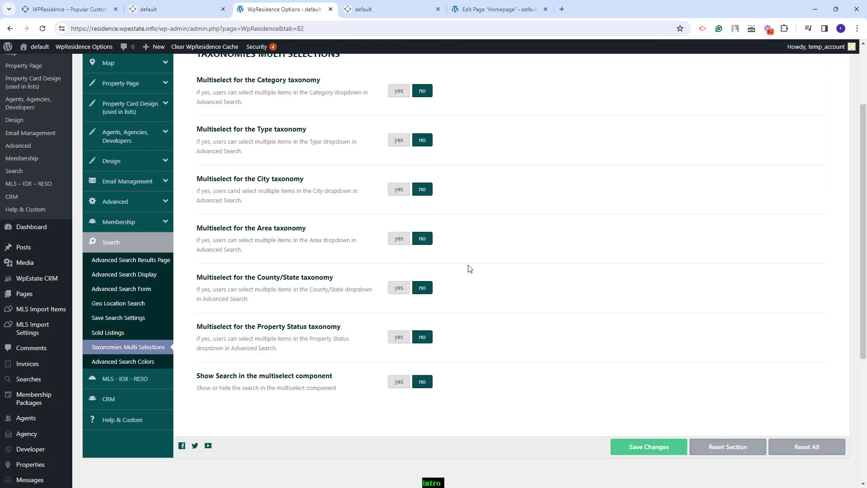
{"action": "left_click", "coordinate": [121, 289]}
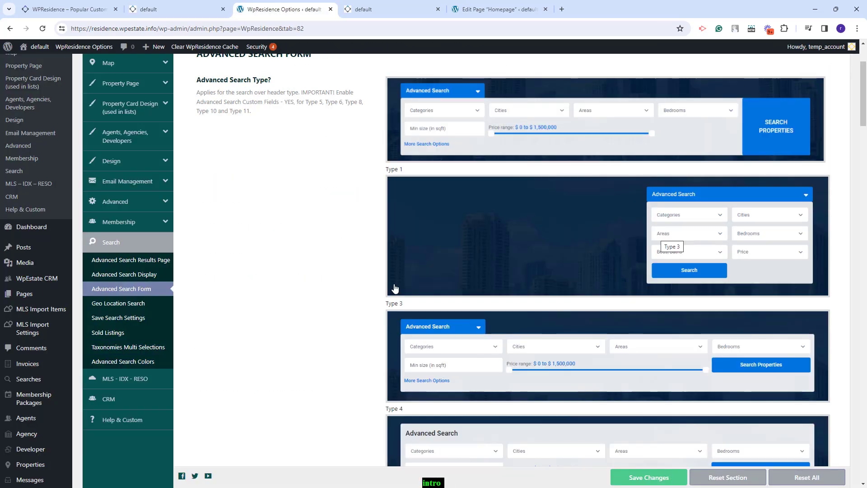
{"action": "scroll", "coordinate": [394, 288], "scroll_direction": "up", "scroll_amount": 3}
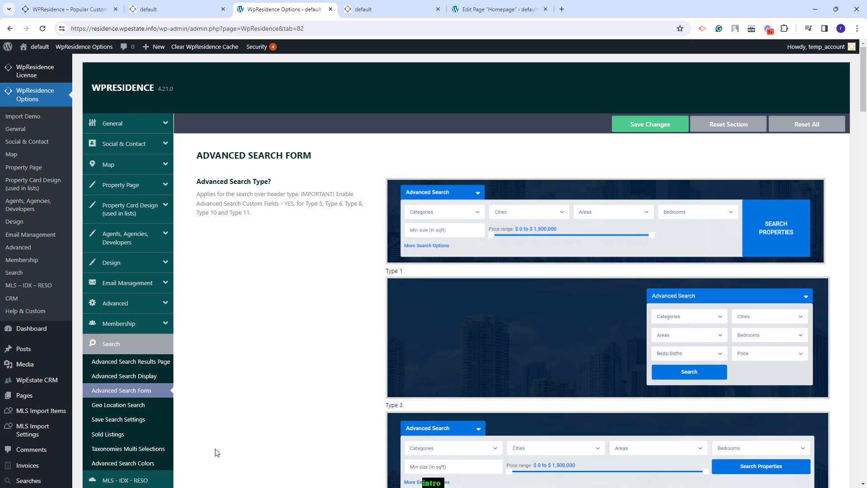
{"action": "left_click", "coordinate": [154, 454]}
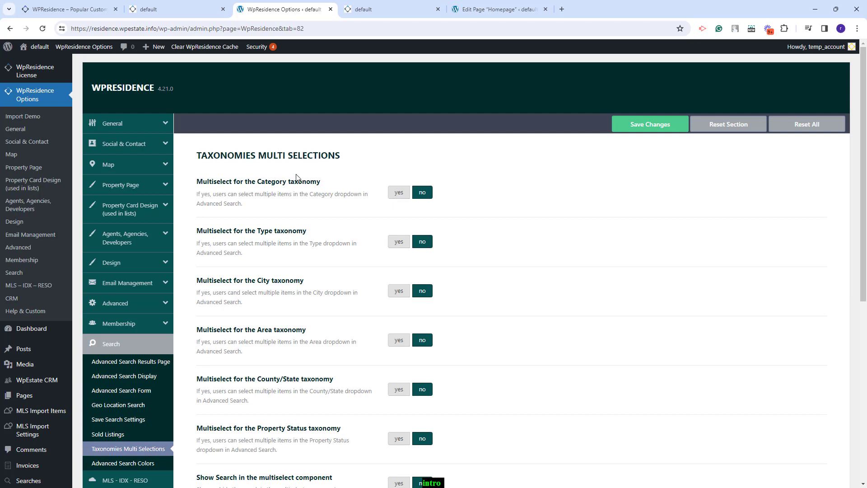
{"action": "left_click", "coordinate": [399, 192]}
{"action": "left_click", "coordinate": [399, 241]}
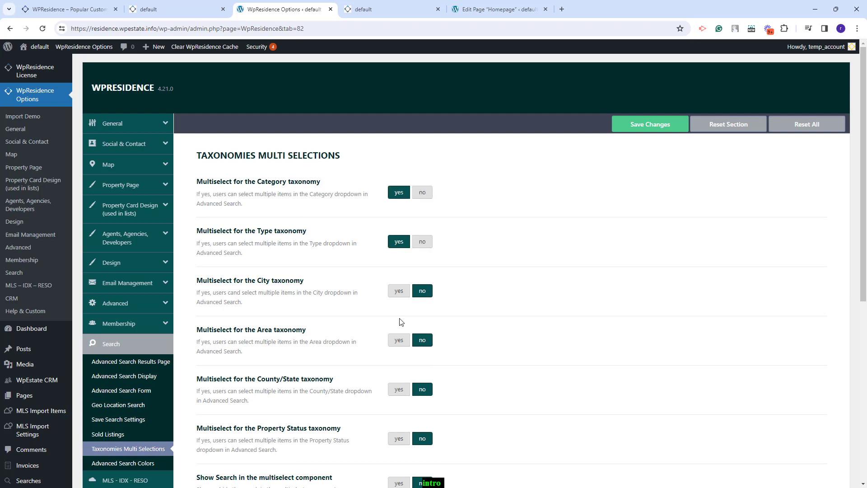
{"action": "left_click", "coordinate": [399, 291]}
{"action": "left_click", "coordinate": [399, 340]}
{"action": "left_click", "coordinate": [399, 389]}
{"action": "left_click", "coordinate": [398, 438]}
{"action": "left_click", "coordinate": [399, 483]}
{"action": "triple_click", "coordinate": [652, 148]}
{"action": "left_click", "coordinate": [650, 124]}
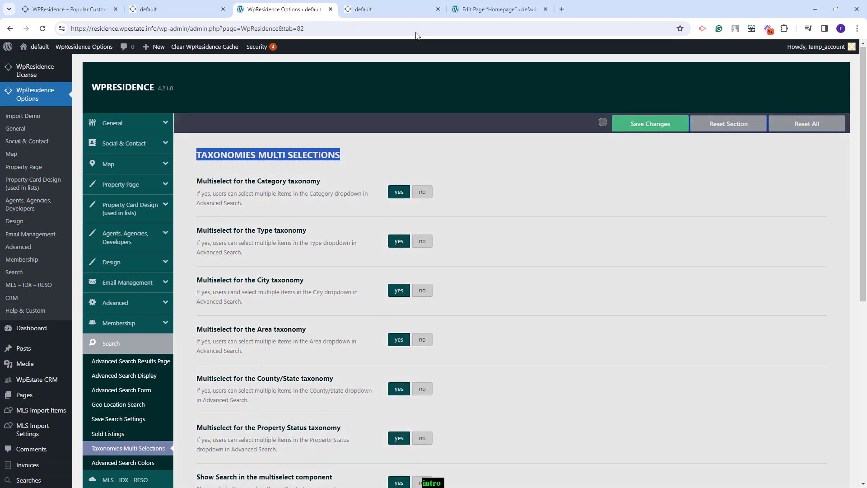
Test the homepage's Property Category multiselect with Apartments, Land and Villas, select all categories, and clear the selection
{"action": "left_click", "coordinate": [176, 9]}
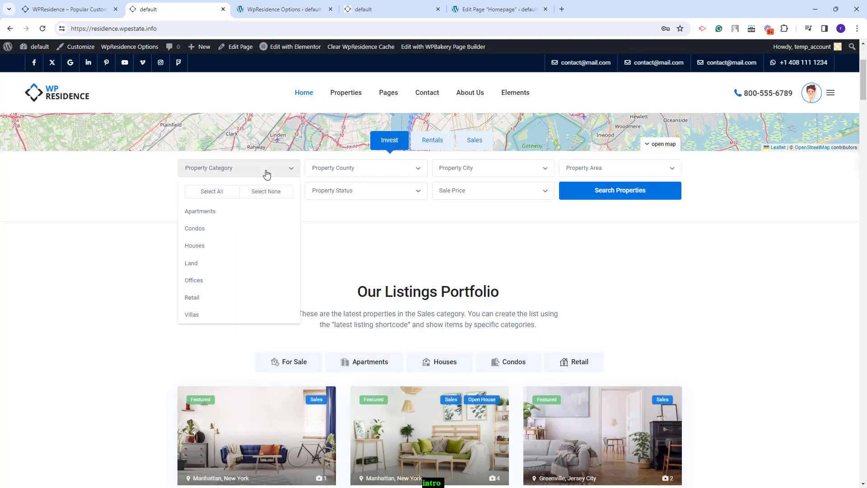
{"action": "left_click", "coordinate": [197, 212]}
{"action": "left_click", "coordinate": [199, 266]}
{"action": "left_click", "coordinate": [192, 314]}
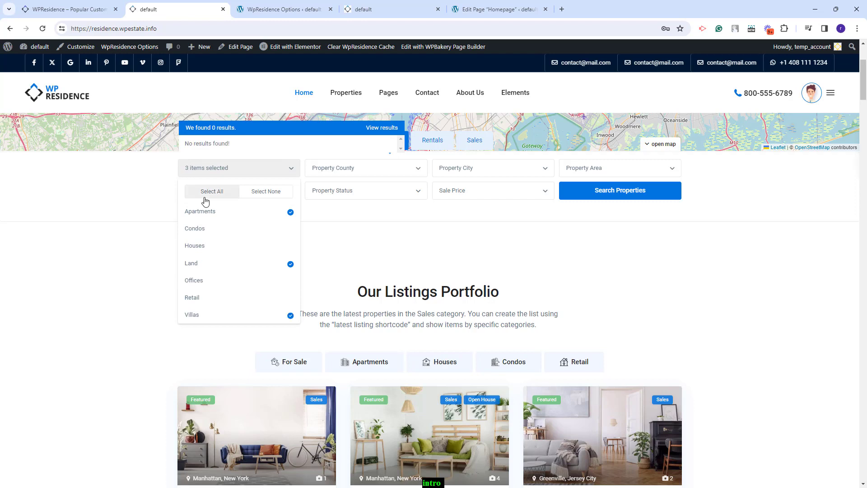
{"action": "left_click", "coordinate": [206, 192]}
{"action": "left_click", "coordinate": [287, 192]}
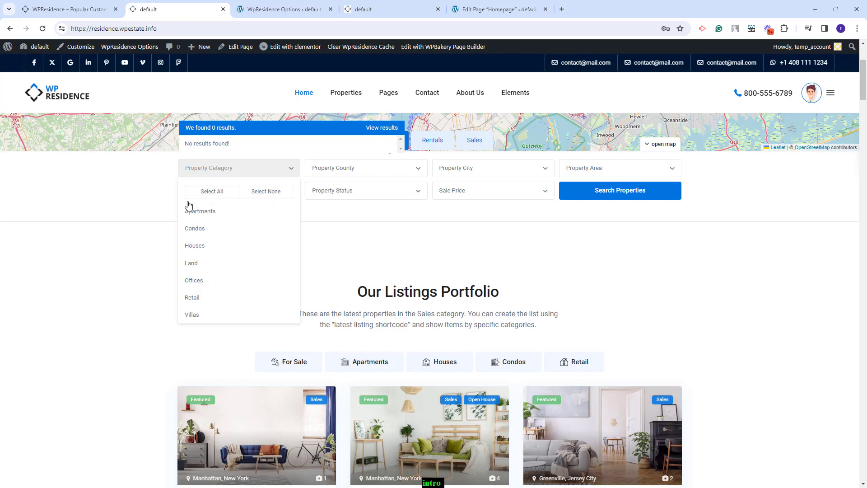
Set Show Search in the multiselect component to yes in the theme options and save the changes
{"action": "key", "text": "ctrl+Tab"}
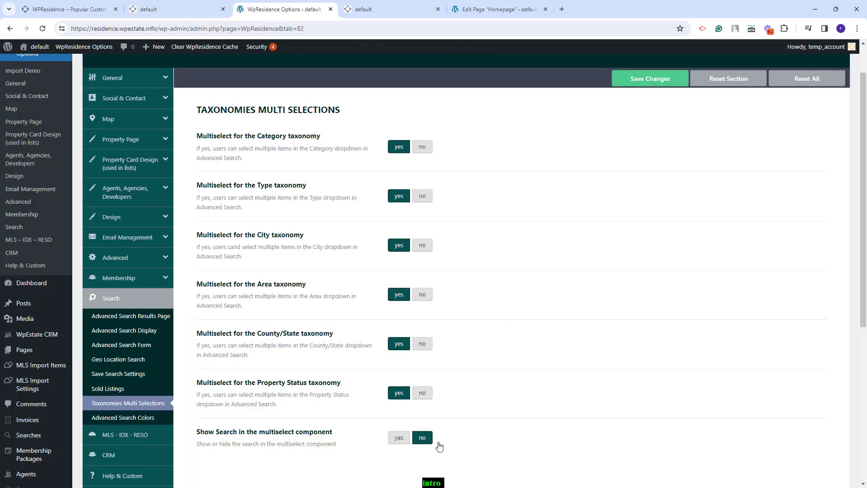
{"action": "left_click", "coordinate": [395, 439]}
{"action": "left_click", "coordinate": [662, 86]}
Test the homepage's Property Category search with "land" and return to the theme options
{"action": "key", "text": "ctrl+shift+Tab"}
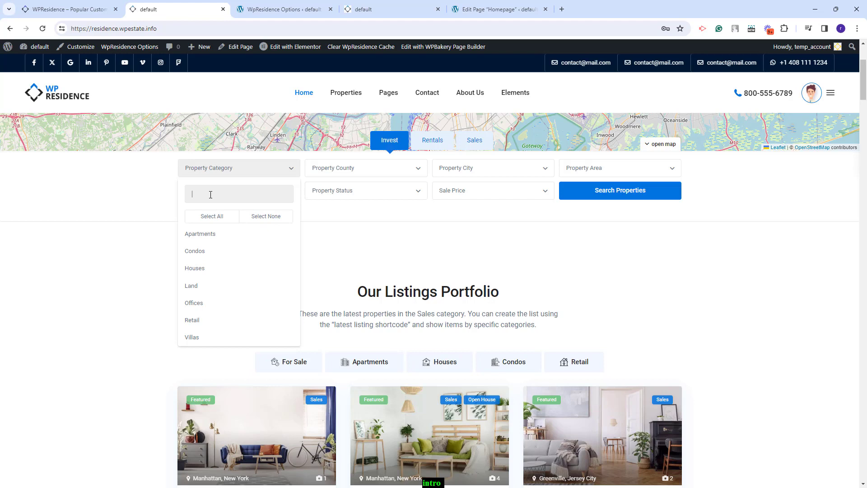
{"action": "type", "text": "land"}
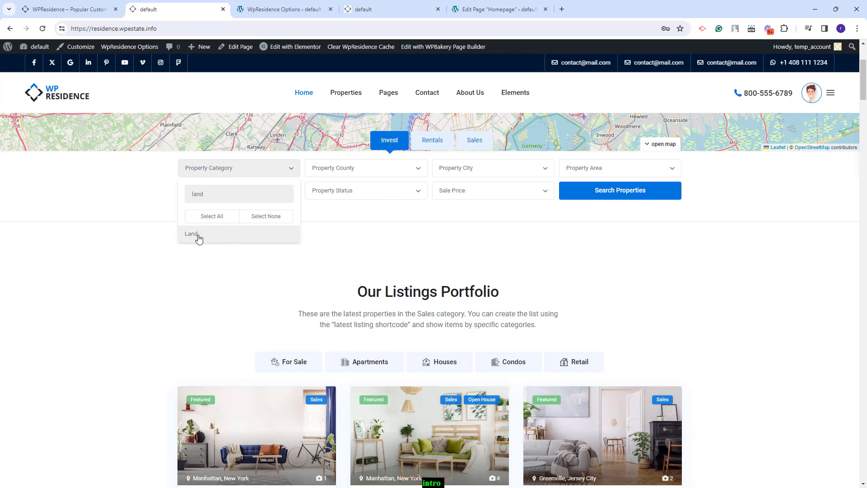
{"action": "key", "text": "ctrl+Tab"}
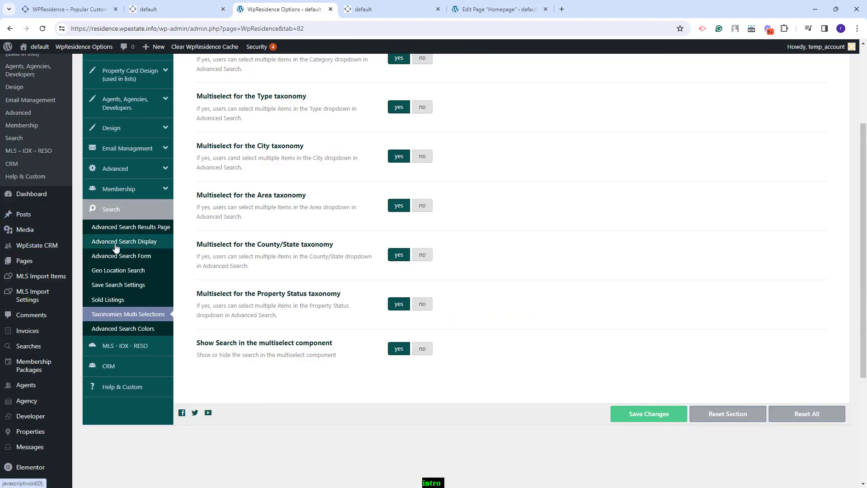
Review the Advanced Search Display settings and the Invest form's custom fields in the Advanced Search Form settings
{"action": "left_click", "coordinate": [116, 244]}
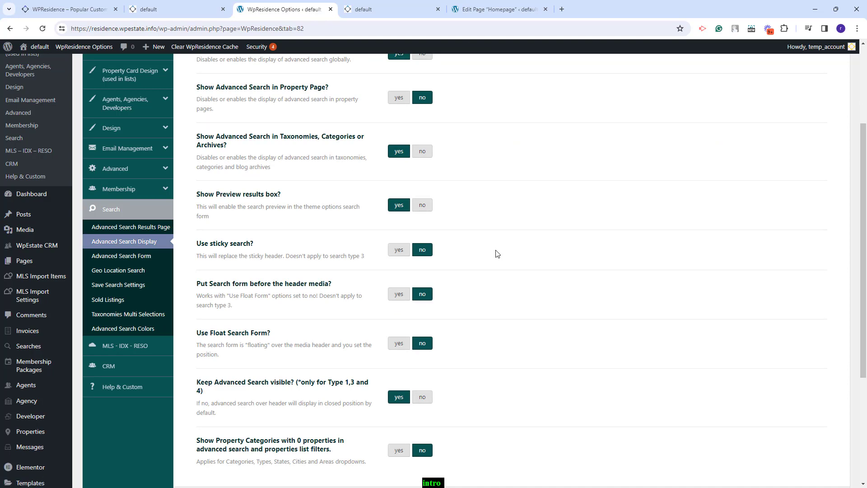
{"action": "scroll", "coordinate": [496, 264], "scroll_direction": "down", "scroll_amount": 3}
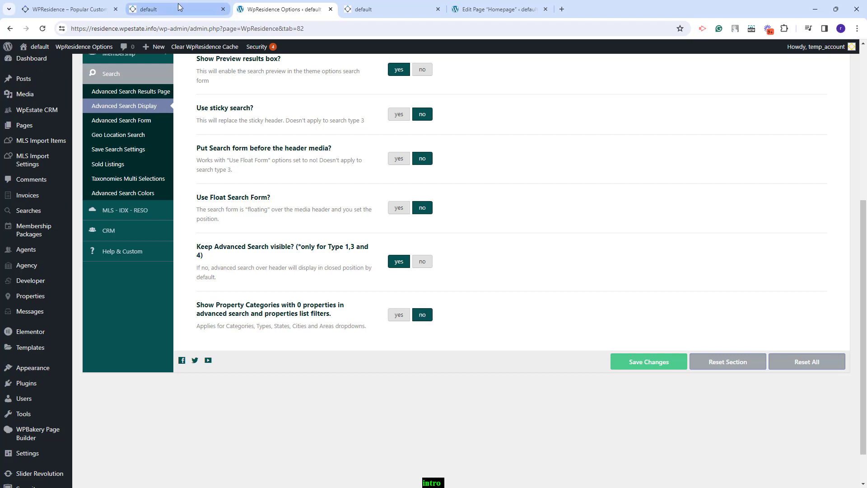
{"action": "mouse_move", "coordinate": [178, 7]}
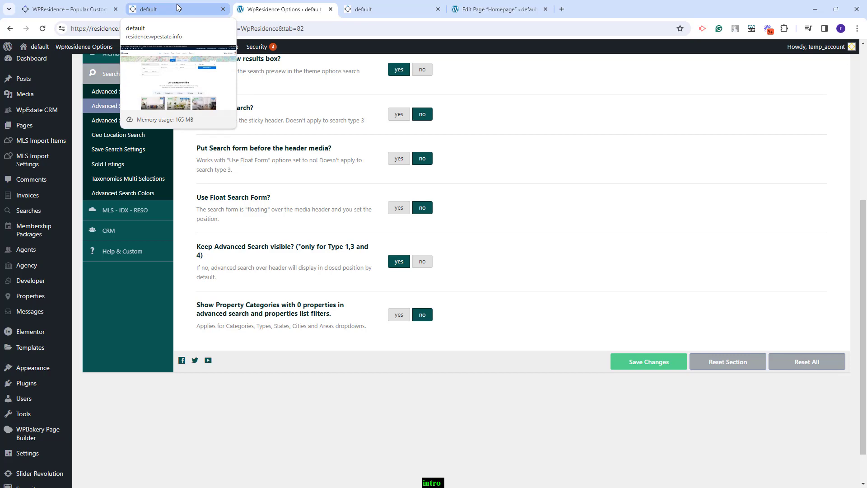
{"action": "left_click", "coordinate": [118, 121]}
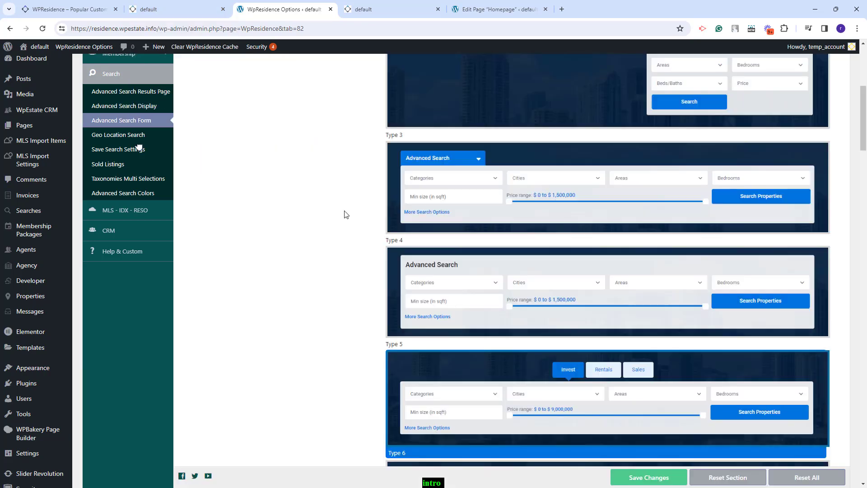
{"action": "scroll", "coordinate": [289, 203], "scroll_direction": "down", "scroll_amount": 4}
{"action": "scroll", "coordinate": [286, 205], "scroll_direction": "down", "scroll_amount": 10}
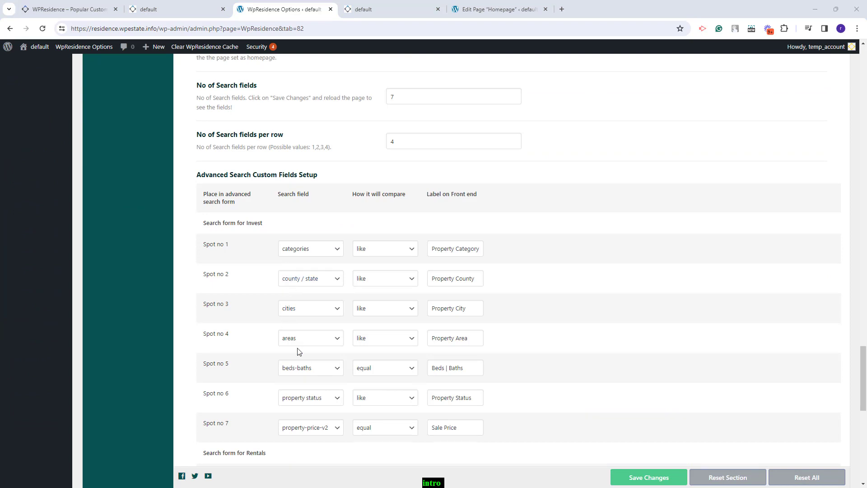
Select New Jersey State as the county in the homepage's Invest search and check the Property City and Property Area choices
{"action": "key", "text": "ctrl+Page_Up"}
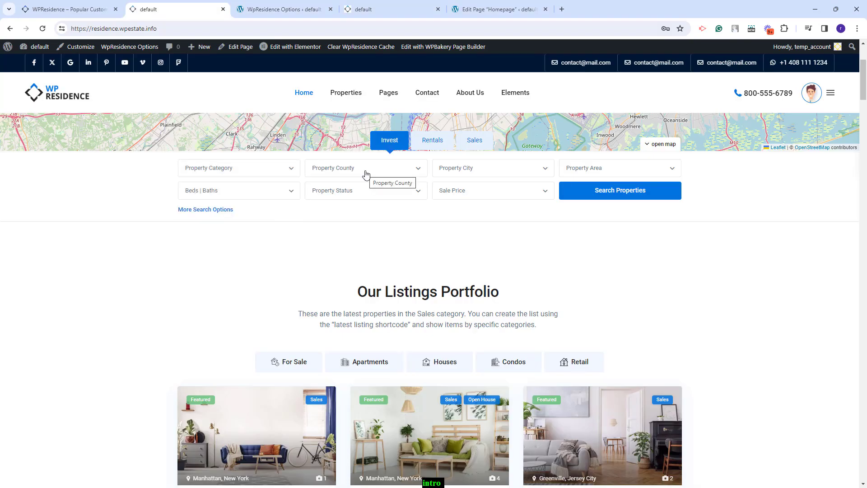
{"action": "left_click", "coordinate": [366, 174]}
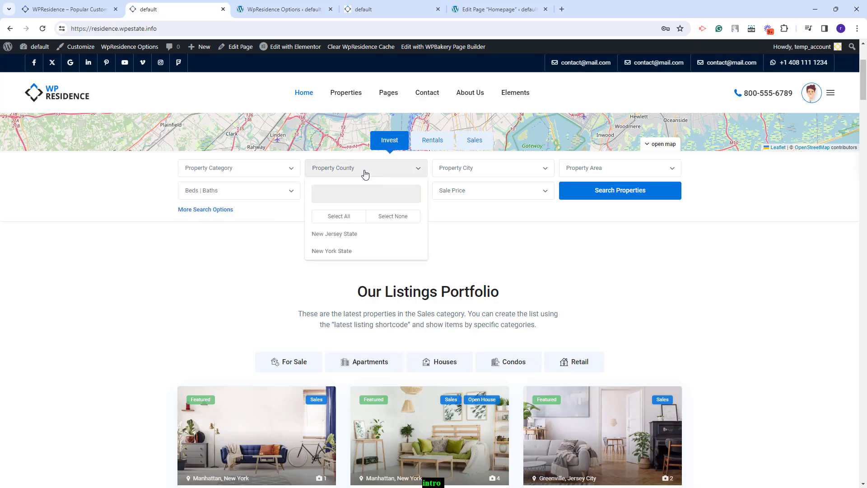
{"action": "left_click", "coordinate": [356, 234]}
{"action": "left_click", "coordinate": [508, 174]}
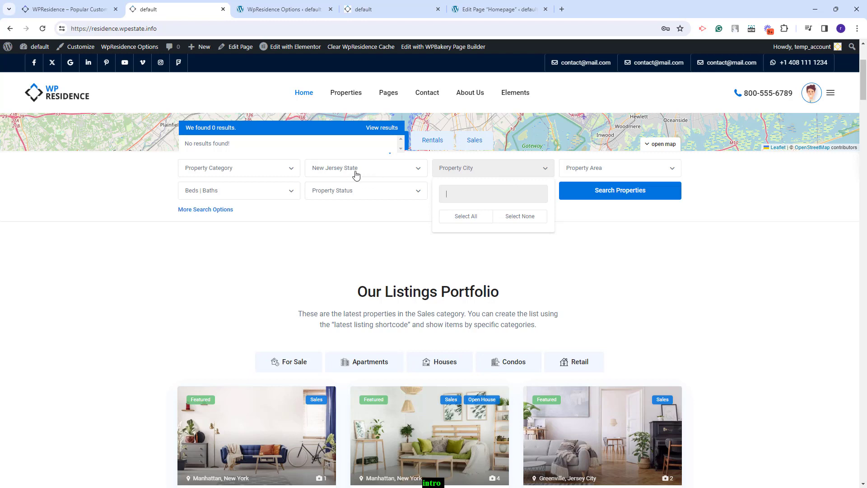
{"action": "left_click", "coordinate": [602, 168]}
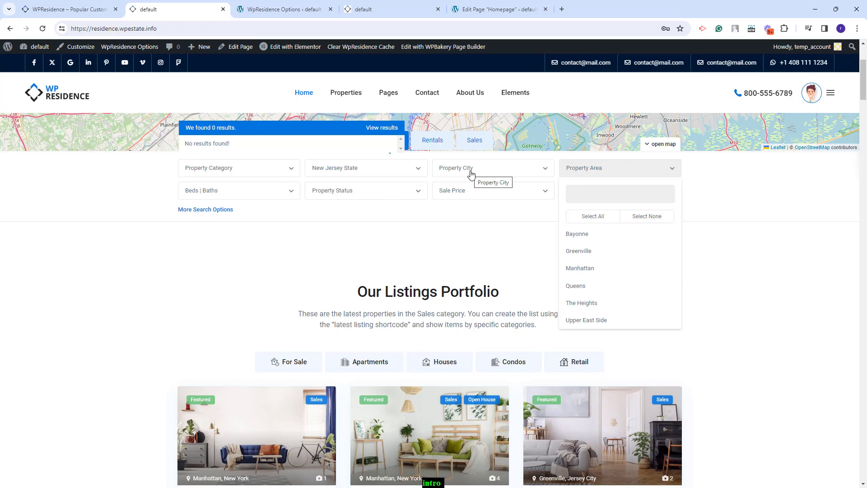
Set Invest search Spot no 5 to property country, compared as like, with the front-end label Property Country
{"action": "key", "text": "ctrl+Tab"}
{"action": "scroll", "coordinate": [547, 283], "scroll_direction": "down", "scroll_amount": 1}
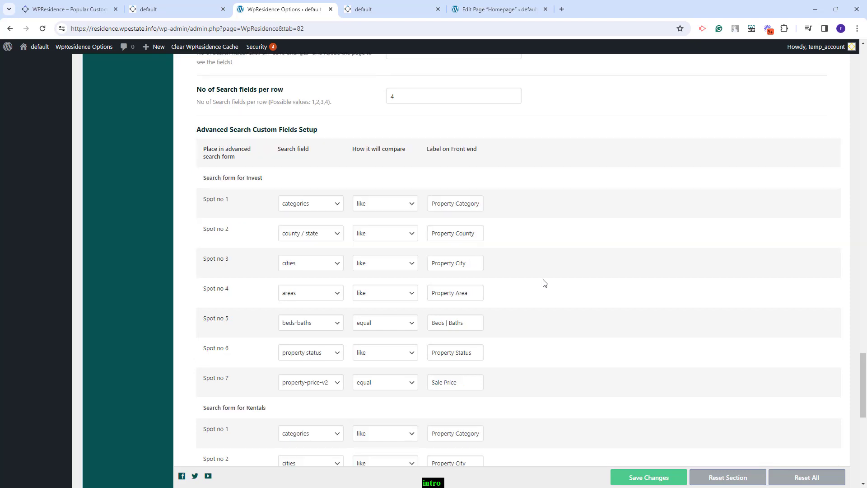
{"action": "left_click", "coordinate": [311, 322]}
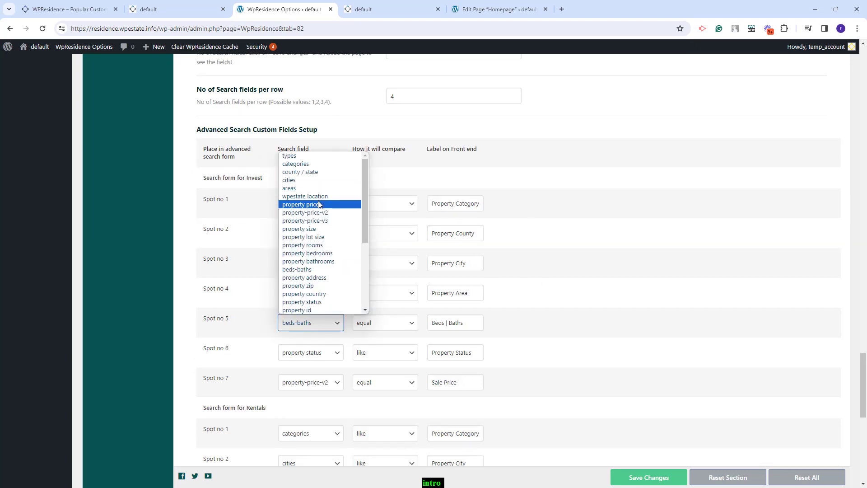
{"action": "left_click", "coordinate": [315, 294]}
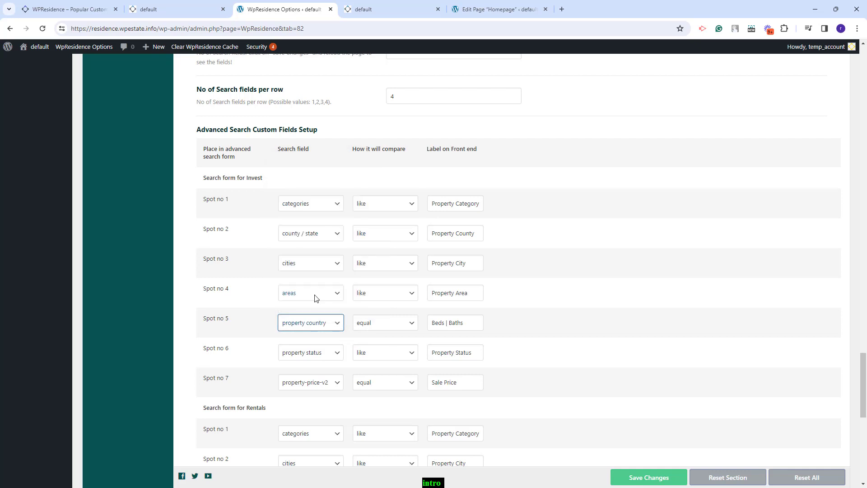
{"action": "left_click", "coordinate": [393, 323]}
{"action": "left_click", "coordinate": [364, 360]}
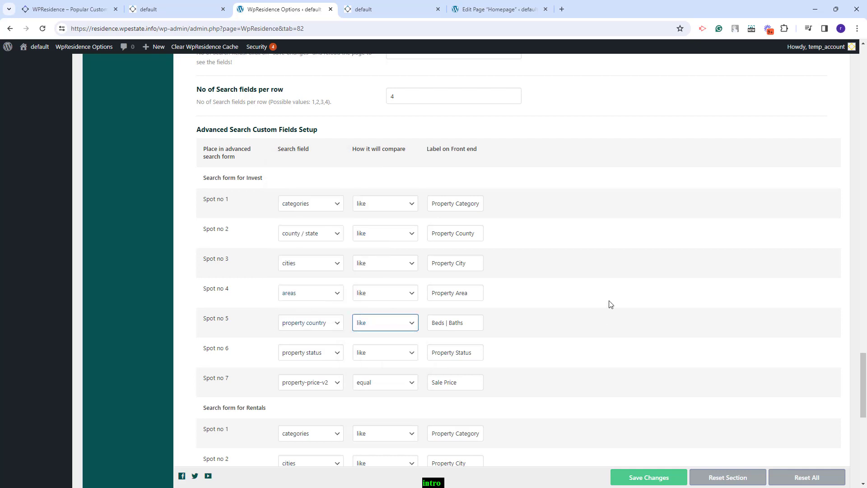
{"action": "left_click_drag", "start_coordinate": [468, 322], "coordinate": [422, 322]}
{"action": "key", "text": "BackSpace"}
{"action": "type", "text": "Property Country"}
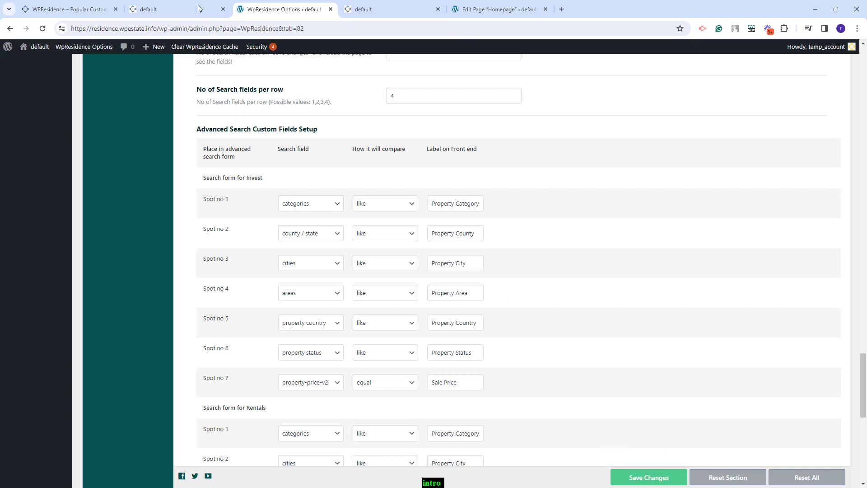
Check the country choices in the homepage's Invest search and return to the theme options
{"action": "left_click", "coordinate": [199, 8]}
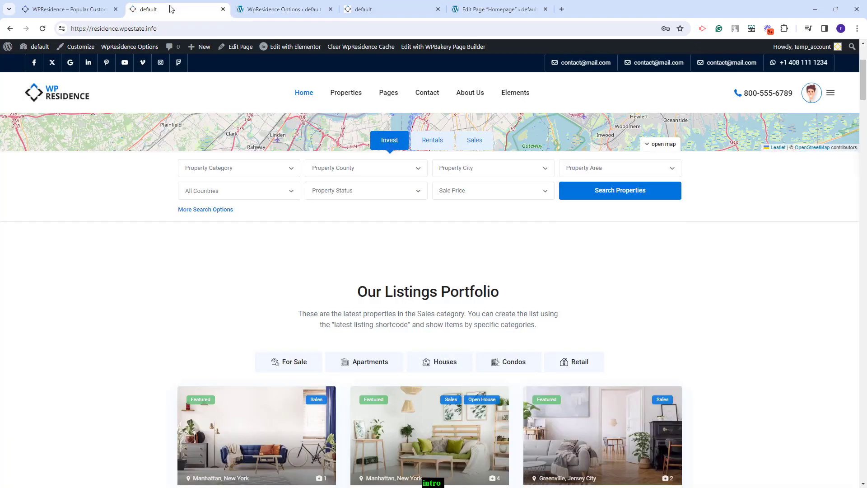
{"action": "left_click", "coordinate": [251, 188]}
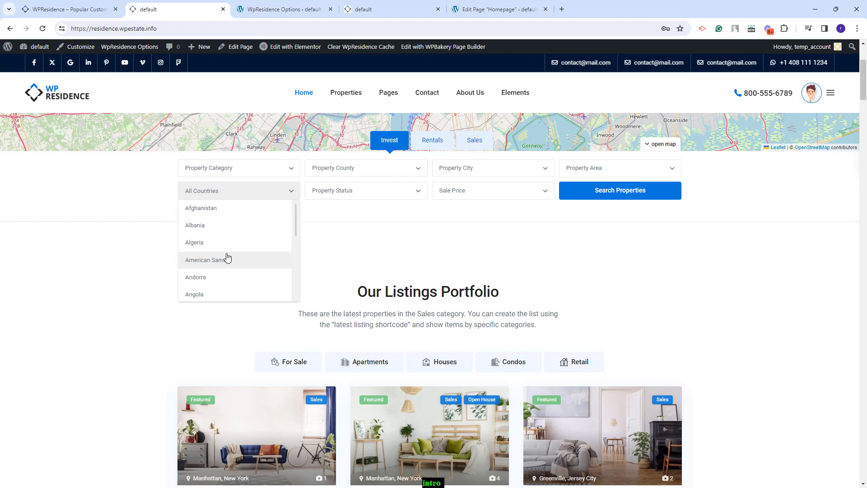
{"action": "key", "text": "ctrl+Tab"}
Set Rentals search Spots 2, 3 and 4 to property rooms, property bedrooms and property bathrooms
{"action": "scroll", "coordinate": [547, 253], "scroll_direction": "up", "scroll_amount": 4}
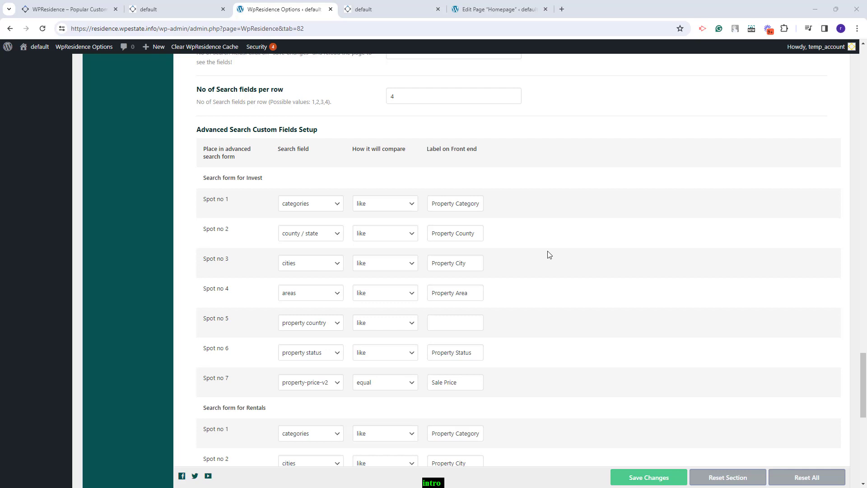
{"action": "scroll", "coordinate": [519, 246], "scroll_direction": "down", "scroll_amount": 2}
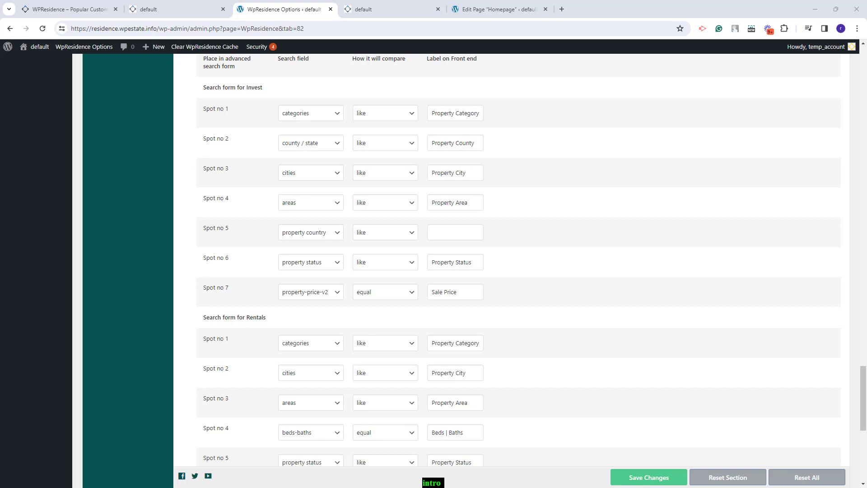
{"action": "scroll", "coordinate": [534, 274], "scroll_direction": "down", "scroll_amount": 4}
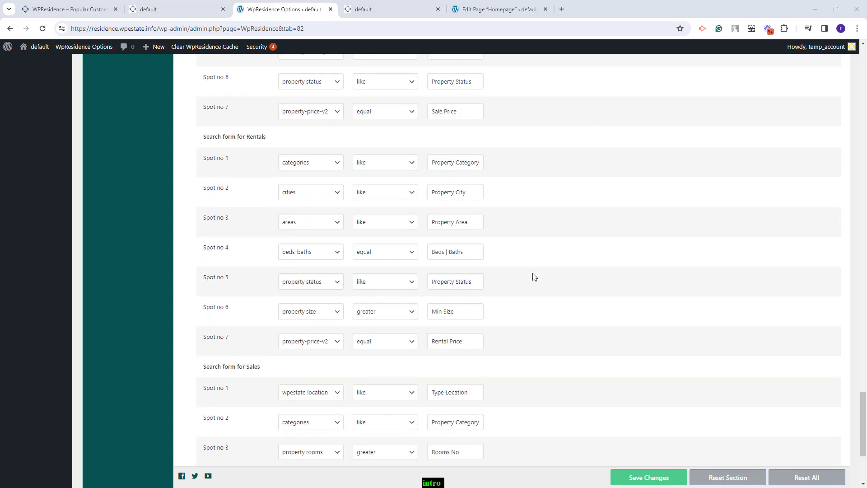
{"action": "left_click", "coordinate": [286, 202]}
{"action": "left_click", "coordinate": [307, 286]}
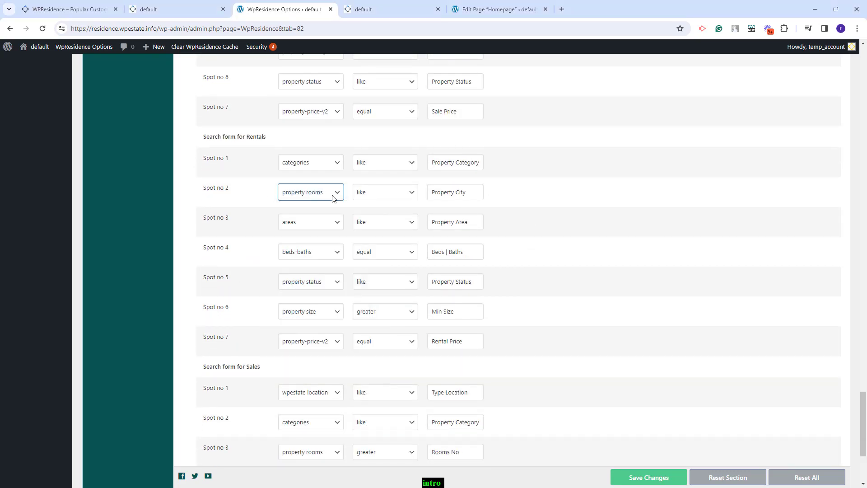
{"action": "left_click", "coordinate": [306, 223]}
{"action": "left_click", "coordinate": [309, 331]}
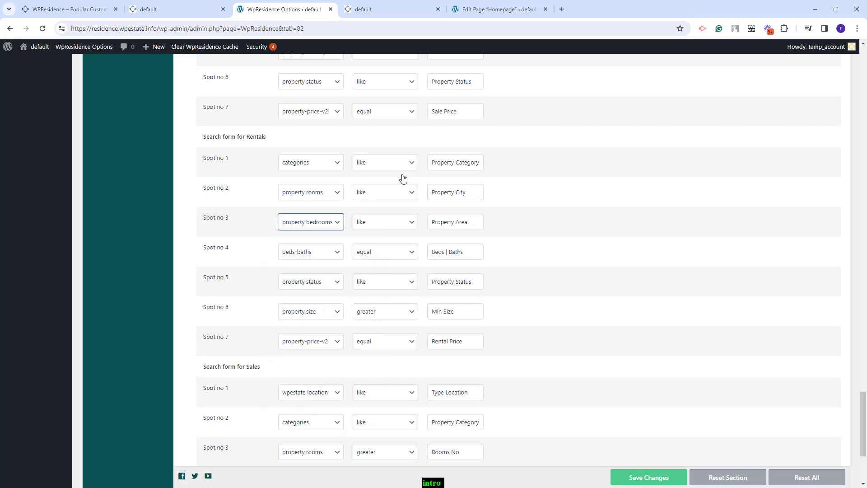
{"action": "left_click", "coordinate": [300, 252]}
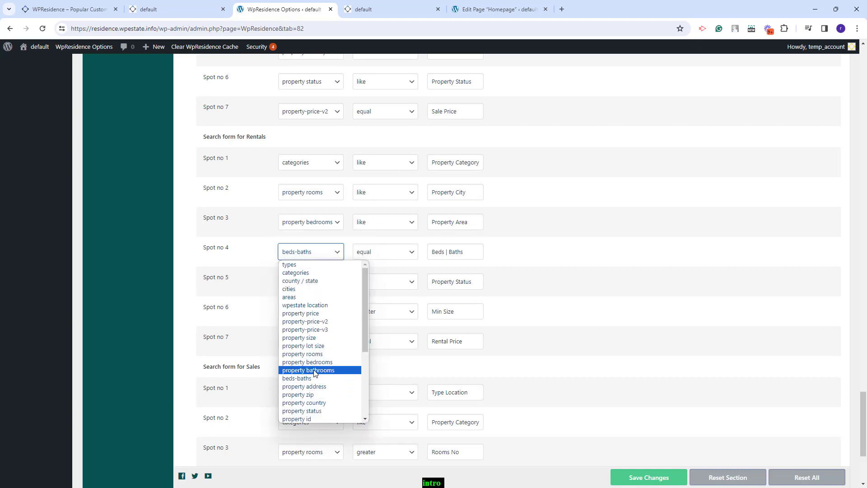
{"action": "left_click", "coordinate": [315, 371]}
Review the price values and the possible dropdown values for beds, baths and rooms in the search form settings
{"action": "scroll", "coordinate": [578, 271], "scroll_direction": "up", "scroll_amount": 15}
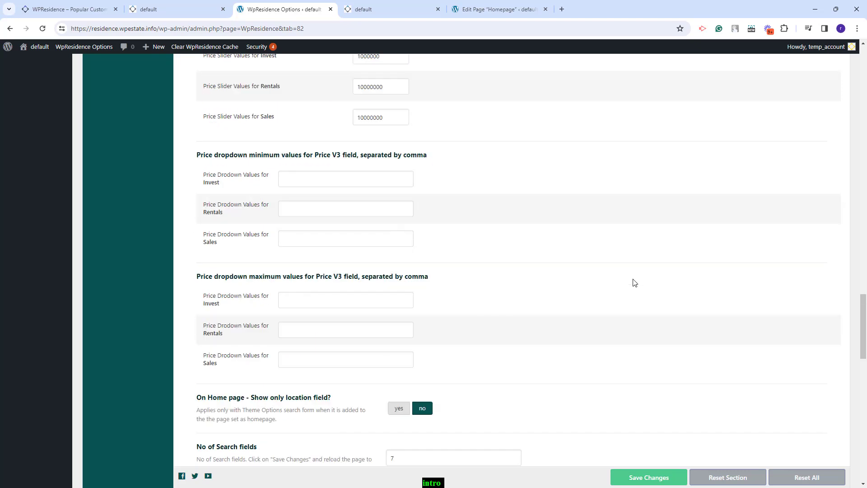
{"action": "scroll", "coordinate": [635, 283], "scroll_direction": "up", "scroll_amount": 5}
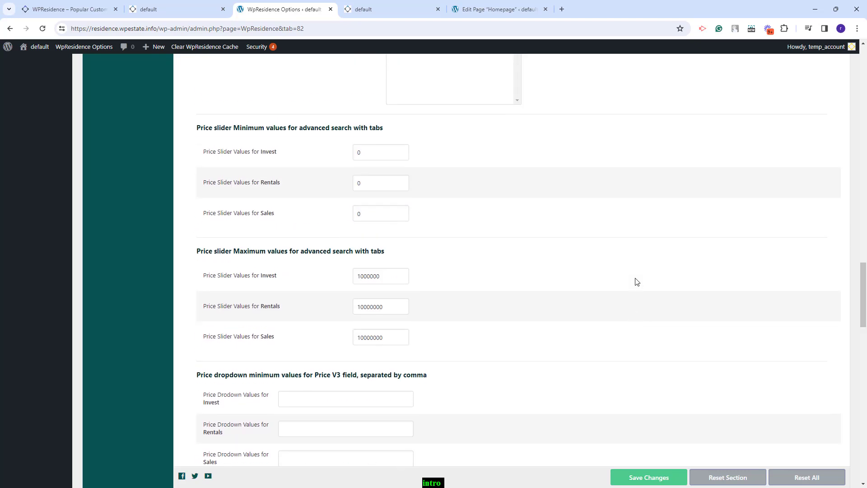
{"action": "scroll", "coordinate": [637, 281], "scroll_direction": "up", "scroll_amount": 15}
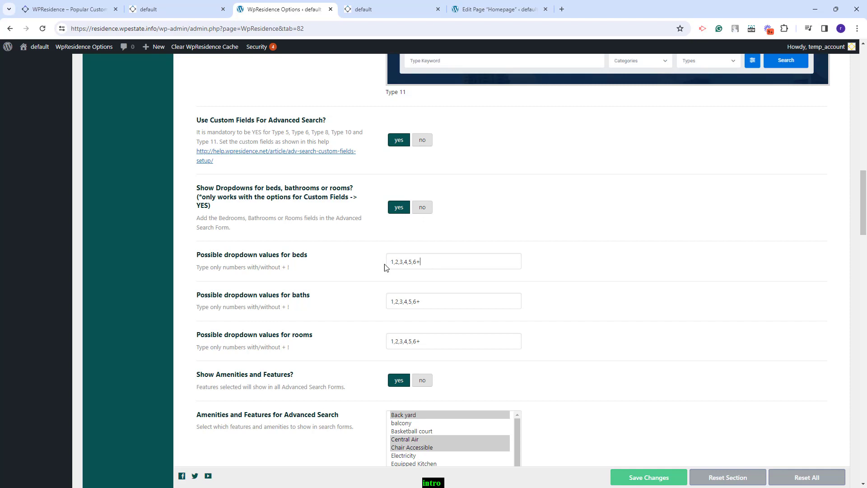
Label Rentals Spots 2 to 4 Property Rooms, Property Beds and Property Baths, compare the bathrooms field as like, and save the changes
{"action": "scroll", "coordinate": [633, 277], "scroll_direction": "down", "scroll_amount": 10}
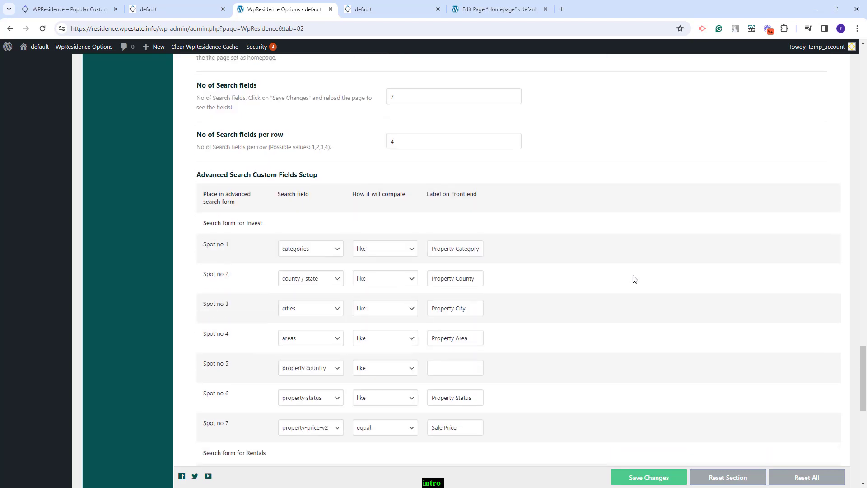
{"action": "scroll", "coordinate": [639, 280], "scroll_direction": "down", "scroll_amount": 2}
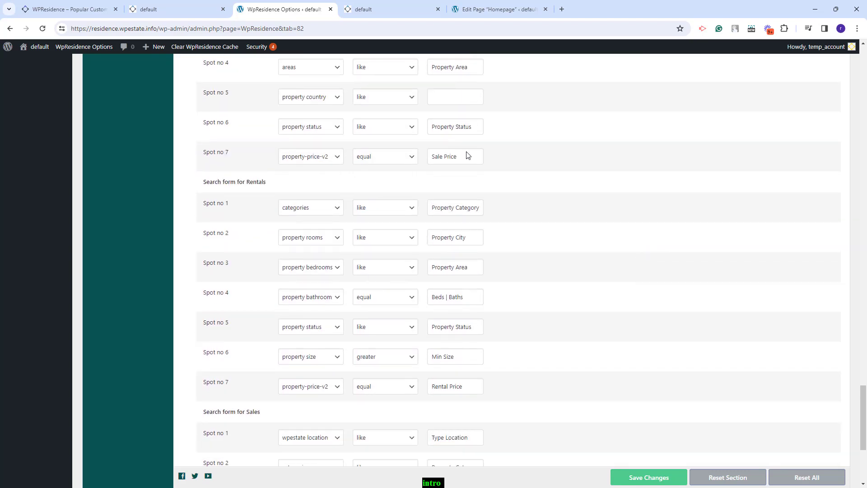
{"action": "left_click", "coordinate": [373, 296]}
{"action": "left_click", "coordinate": [366, 326]}
{"action": "left_click", "coordinate": [635, 477]}
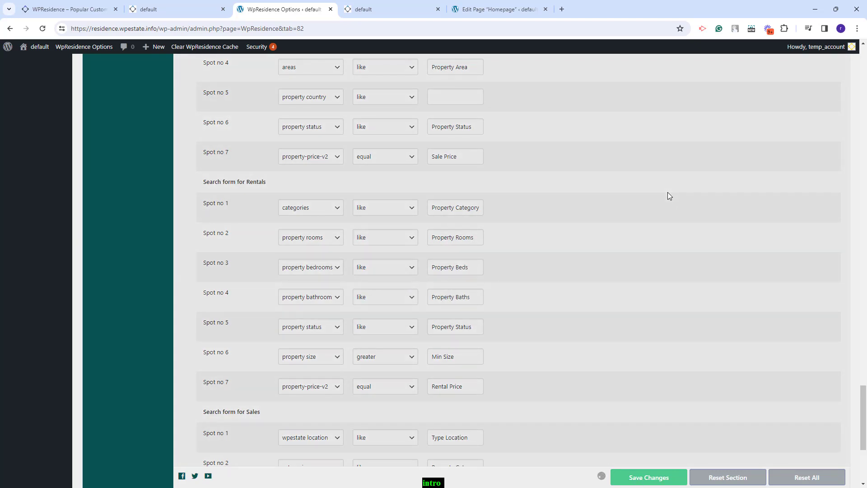
Check the Property Rooms, Property Beds and Property Baths dropdown choices in the homepage's Rentals search
{"action": "key", "text": "ctrl+shift+Tab"}
{"action": "left_click", "coordinate": [375, 169]}
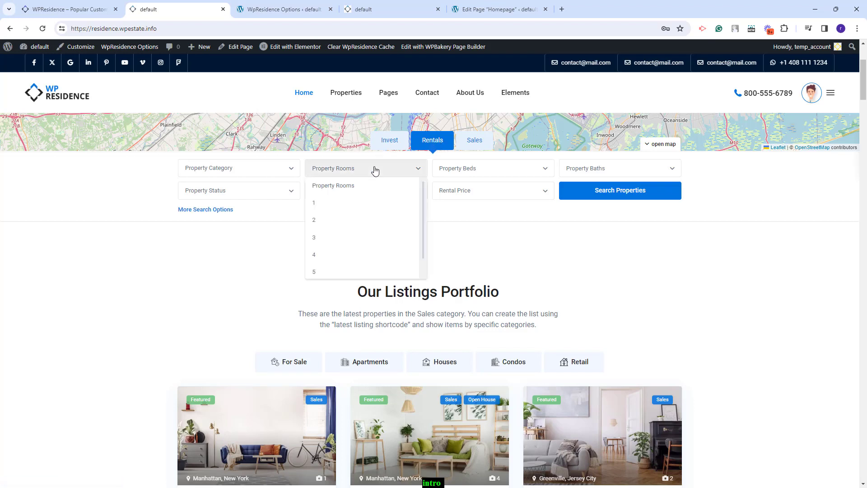
{"action": "left_click", "coordinate": [453, 175]}
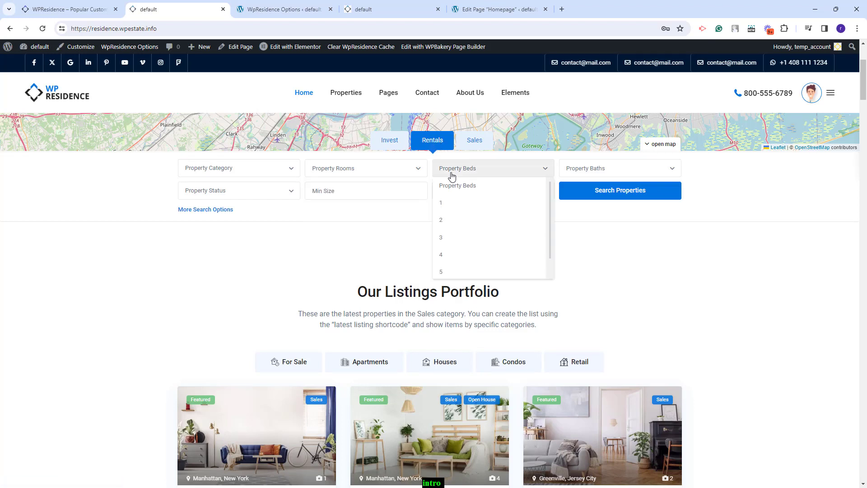
{"action": "left_click", "coordinate": [615, 170]}
{"action": "left_click", "coordinate": [494, 169]}
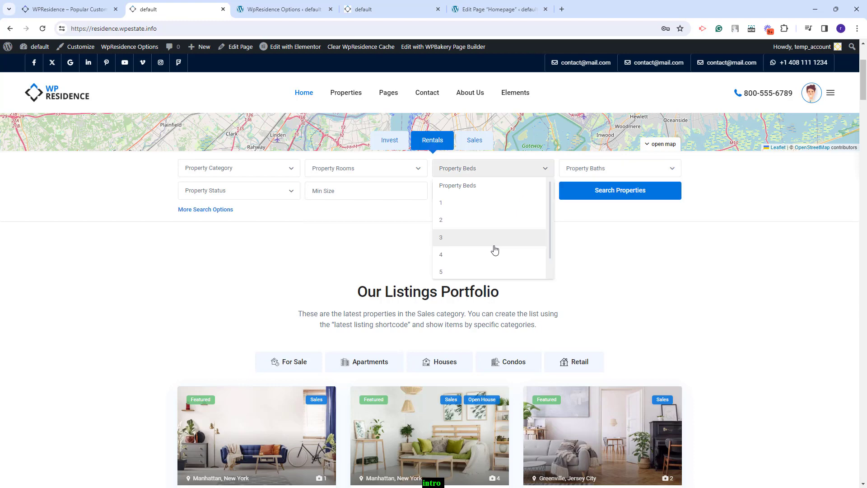
{"action": "scroll", "coordinate": [497, 247], "scroll_direction": "down", "scroll_amount": 1}
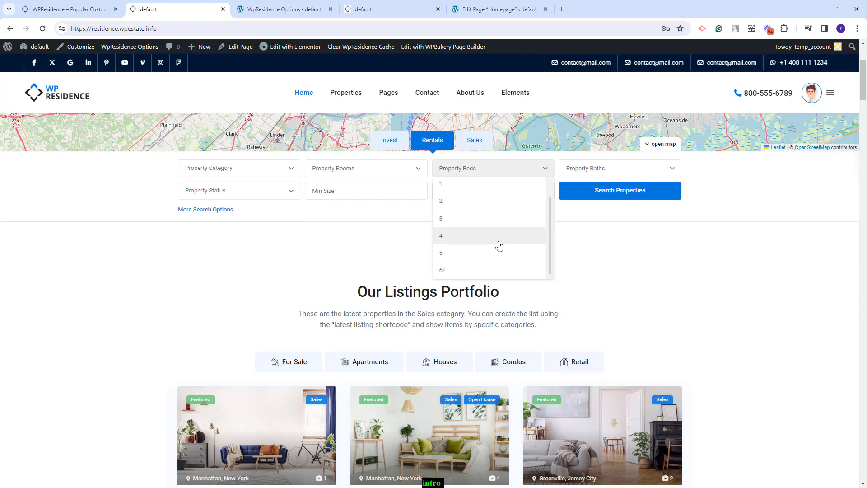
{"action": "left_click", "coordinate": [365, 171]}
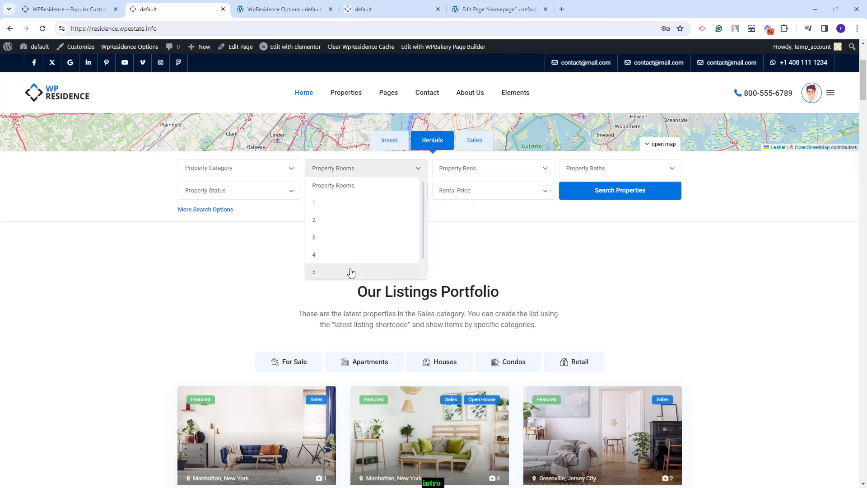
Set Show Dropdowns for beds, bathrooms or rooms to no in the theme options and save the changes
{"action": "key", "text": "ctrl+Tab"}
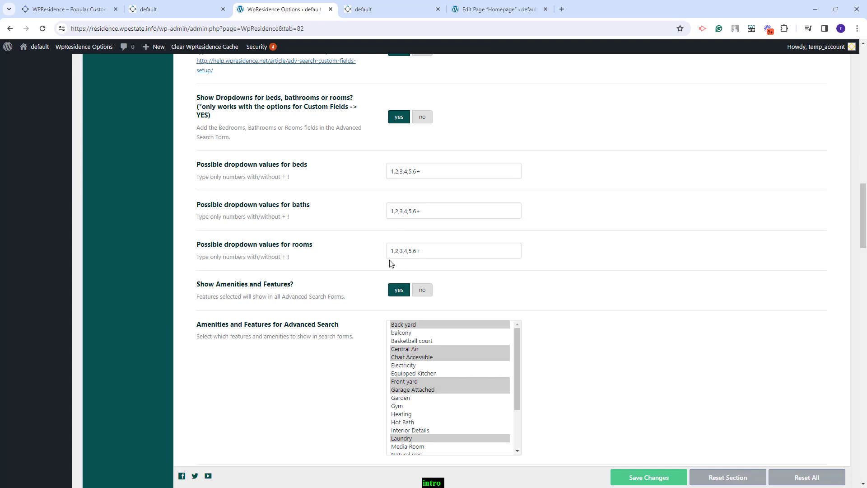
{"action": "left_click", "coordinate": [422, 118]}
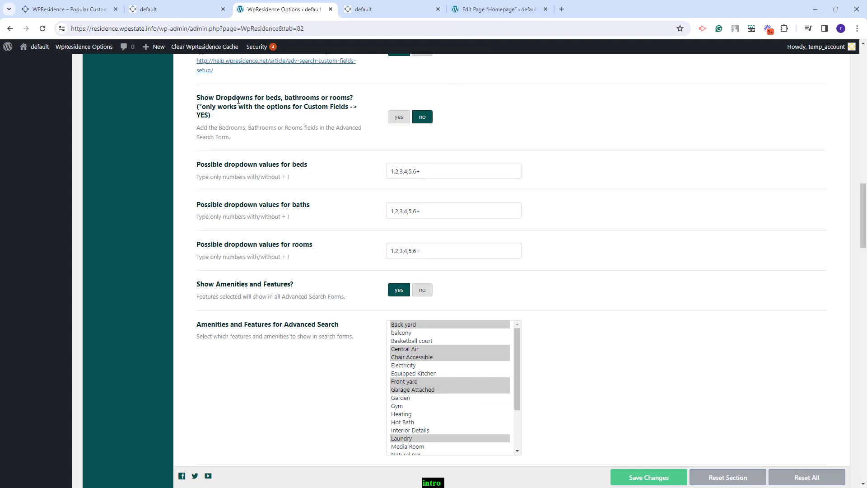
{"action": "left_click", "coordinate": [653, 480]}
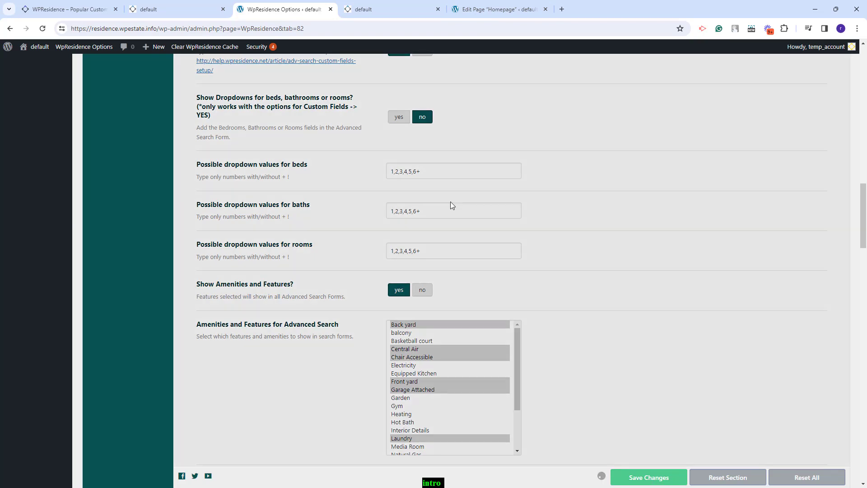
Set the comparison of the Rentals property rooms and bedrooms fields to greater, and choose a comparison for the bathrooms field
{"action": "scroll", "coordinate": [630, 243], "scroll_direction": "down", "scroll_amount": 7}
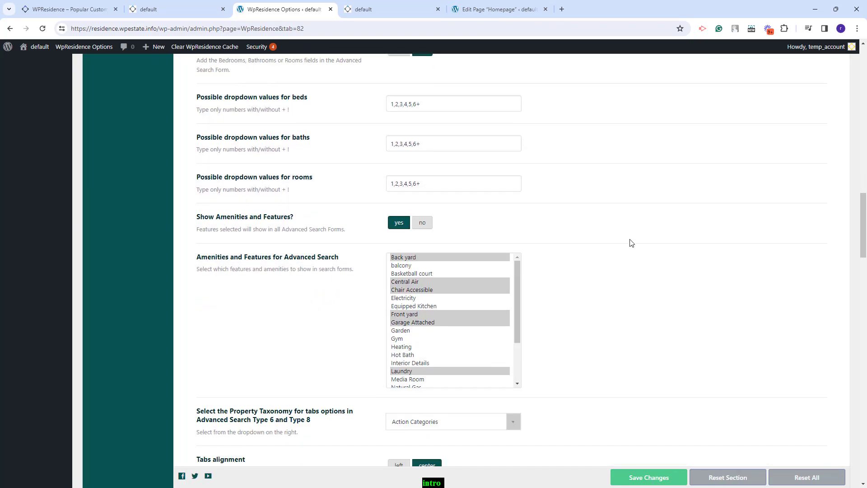
{"action": "scroll", "coordinate": [631, 244], "scroll_direction": "down", "scroll_amount": 18}
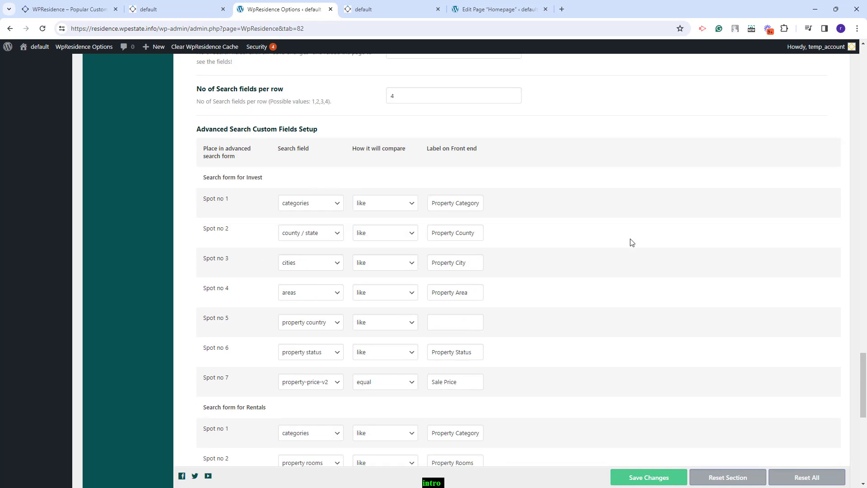
{"action": "scroll", "coordinate": [632, 243], "scroll_direction": "down", "scroll_amount": 5}
{"action": "left_click", "coordinate": [382, 194]}
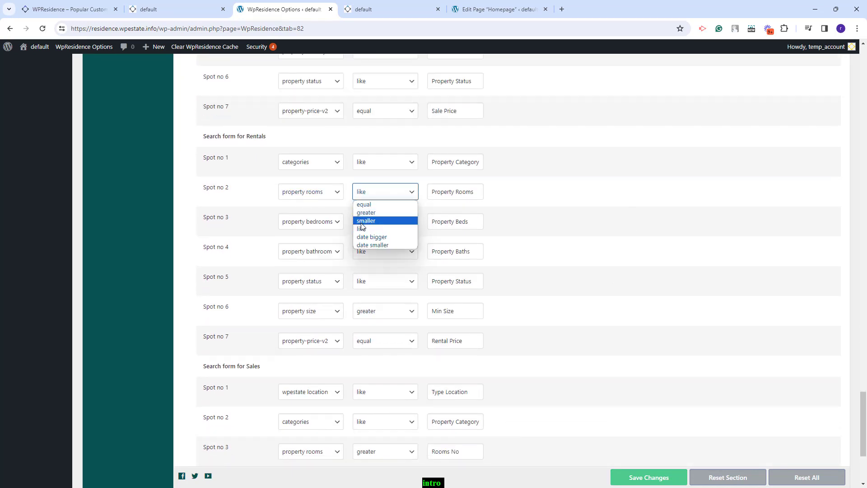
{"action": "left_click", "coordinate": [371, 205]}
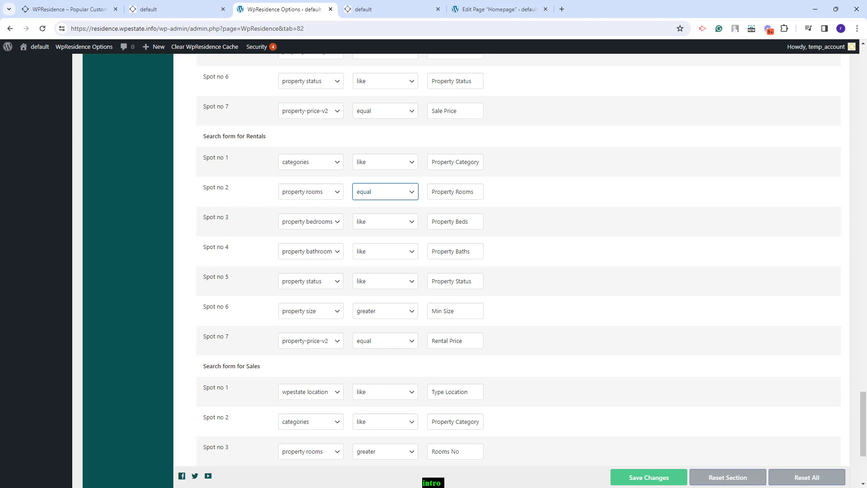
{"action": "key", "text": "Down"}
{"action": "left_click", "coordinate": [365, 195]}
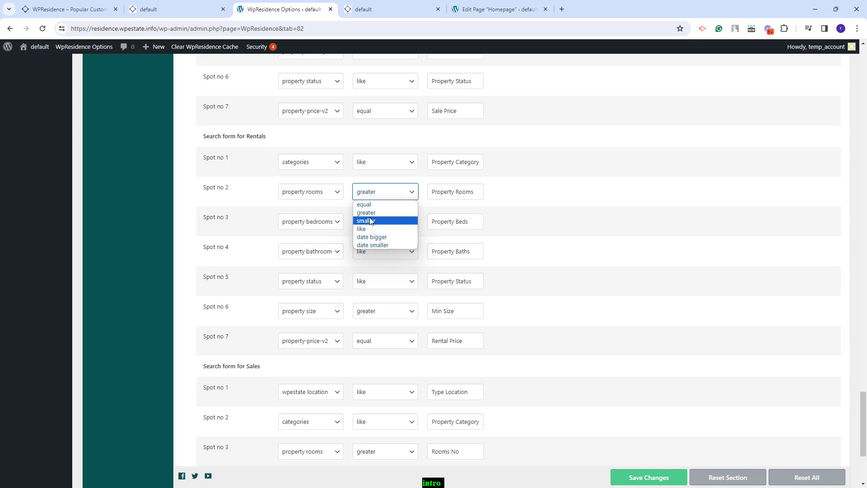
{"action": "left_click", "coordinate": [366, 212]}
{"action": "left_click", "coordinate": [376, 222]}
{"action": "left_click", "coordinate": [367, 243]}
{"action": "left_click", "coordinate": [379, 251]}
{"action": "left_click", "coordinate": [380, 292]}
Check the Property Rooms, Property Beds and Property Baths input fields in the homepage's Rentals search
{"action": "key", "text": "ctrl+shift+Tab"}
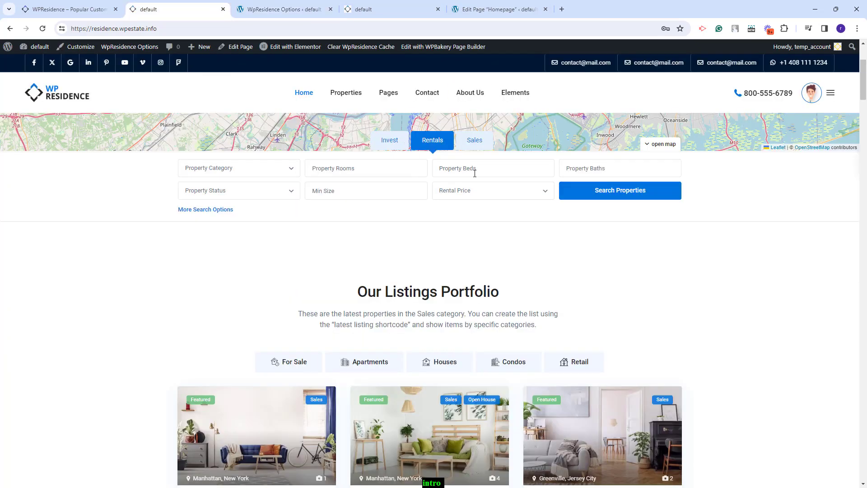
{"action": "left_click", "coordinate": [380, 165]}
{"action": "left_click", "coordinate": [473, 169]}
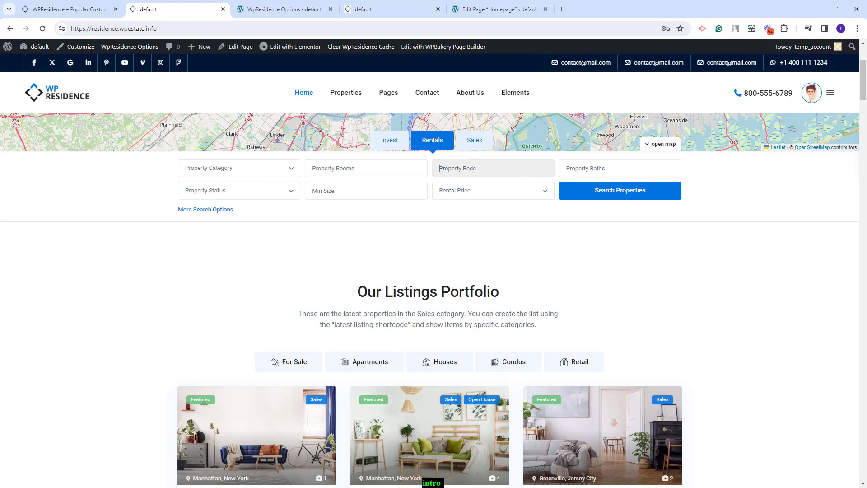
{"action": "left_click", "coordinate": [628, 169]}
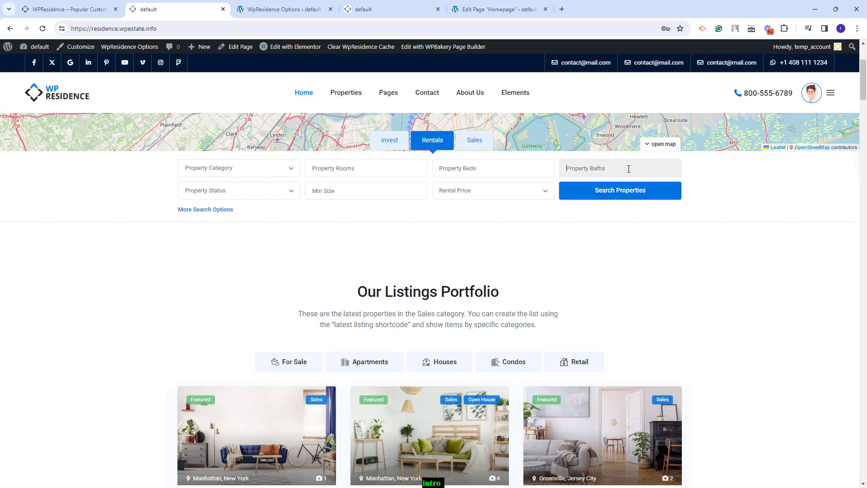
Enter 12 as Property Baths in the homepage search, and set Rentals Spot no 5 to property lot size in the theme options
{"action": "type", "text": "12"}
{"action": "key", "text": "ctrl+Tab"}
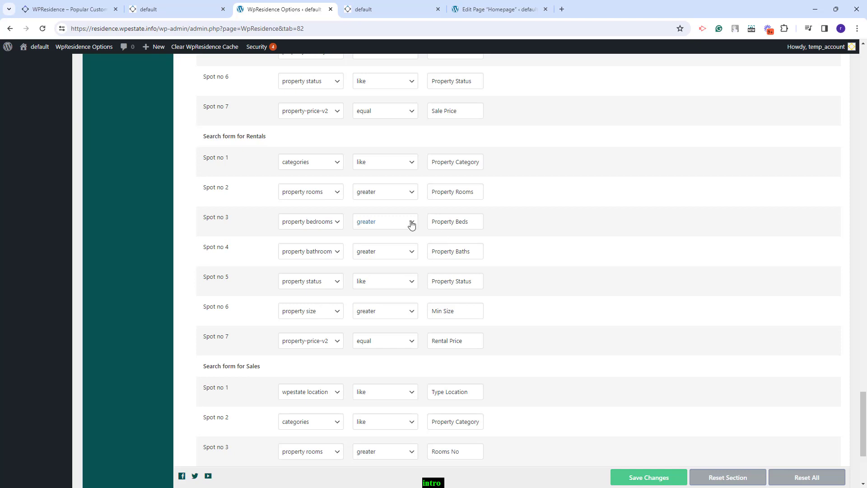
{"action": "left_click", "coordinate": [308, 281]}
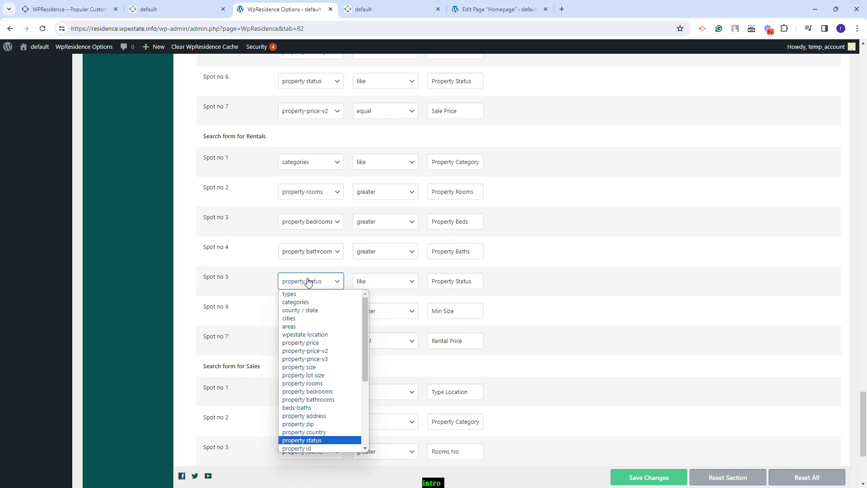
{"action": "left_click", "coordinate": [303, 374]}
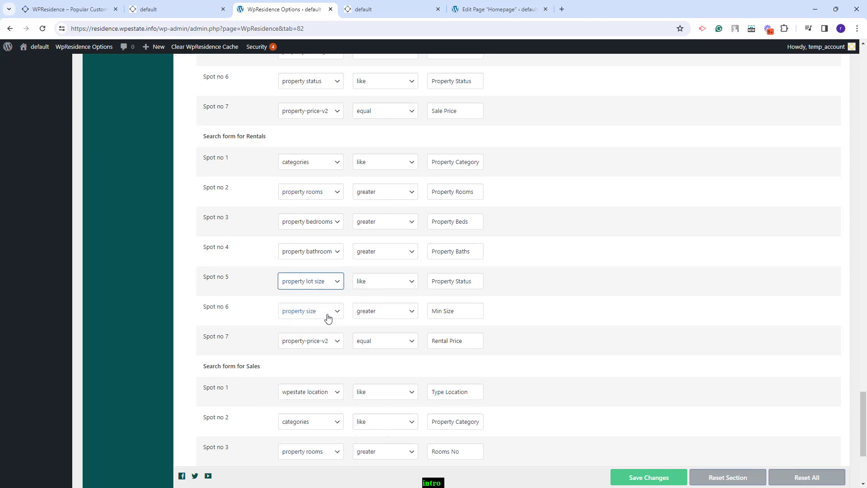
{"action": "left_click", "coordinate": [312, 282]}
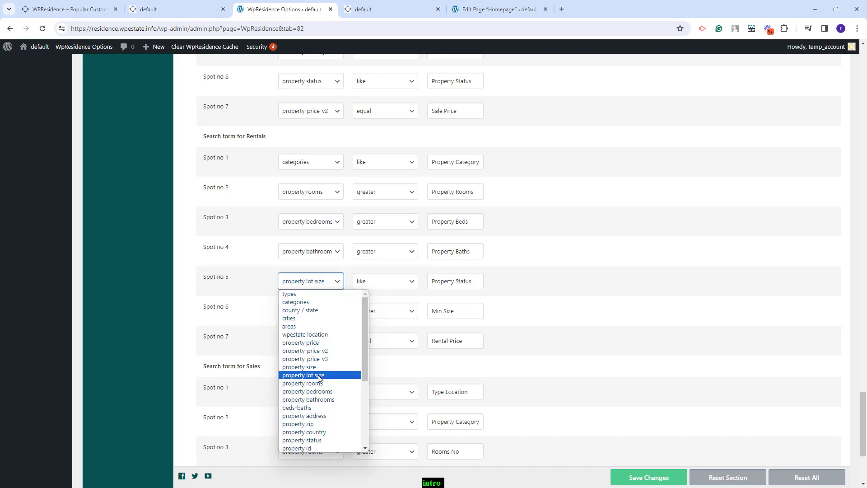
{"action": "left_click", "coordinate": [336, 376]}
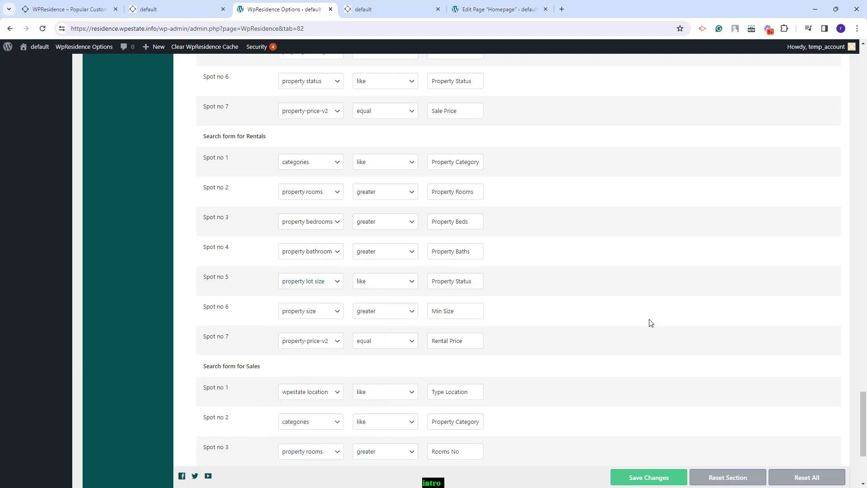
Set the comparison of the Rentals property lot size field to greater and its label to Property Lot Size
{"action": "left_click", "coordinate": [387, 287]}
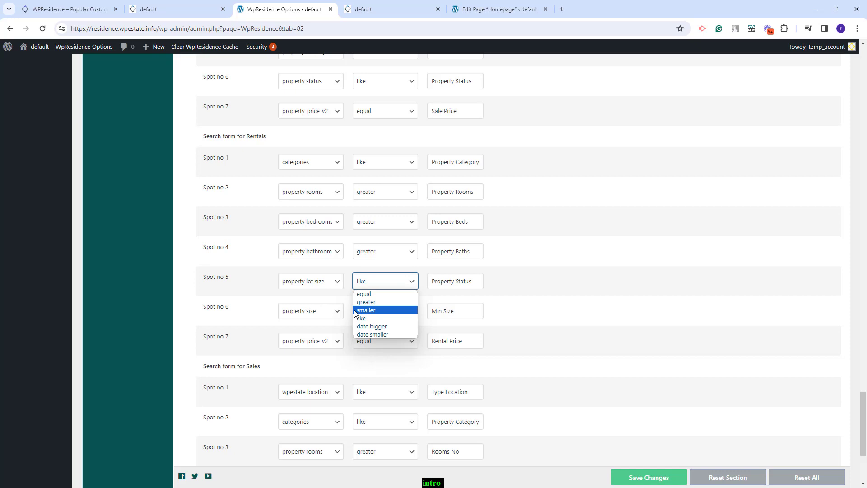
{"action": "left_click", "coordinate": [365, 302]}
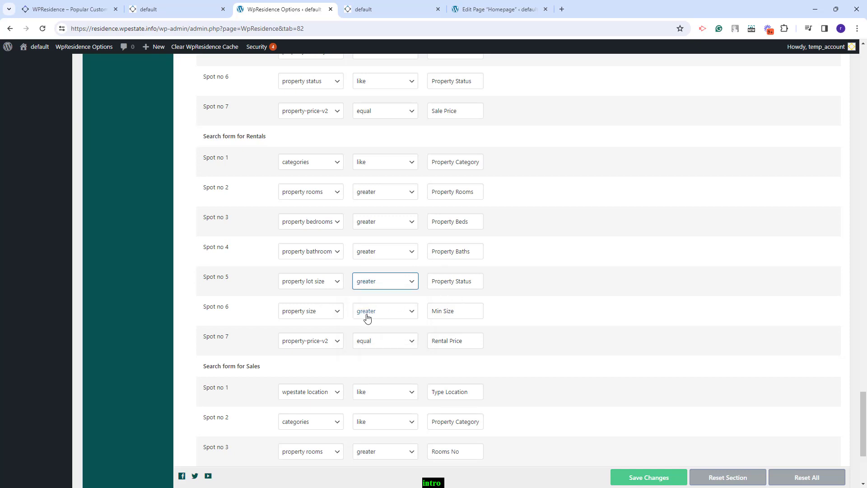
{"action": "left_click_drag", "start_coordinate": [472, 281], "coordinate": [454, 280]}
{"action": "type", "text": "Lot Size"}
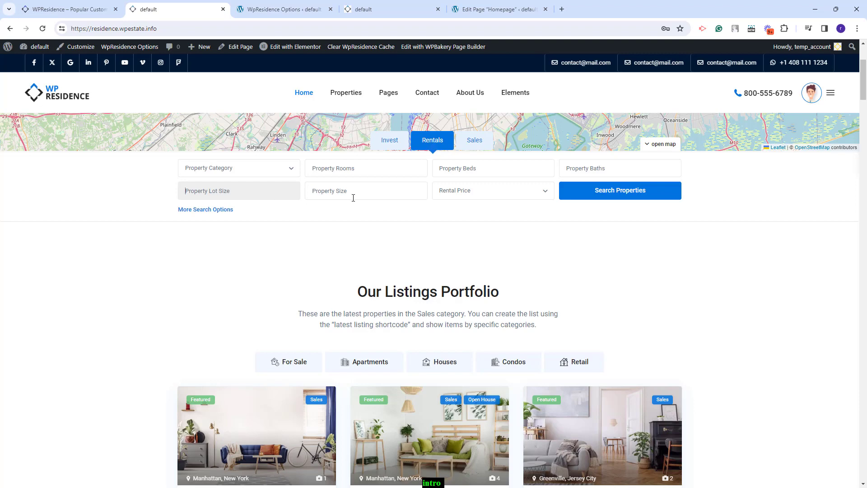
Check the homepage's Property Size field, and review the field choices for Rentals Spot no 1 and Sales Spot no 4 in the theme options
{"action": "left_click", "coordinate": [341, 195]}
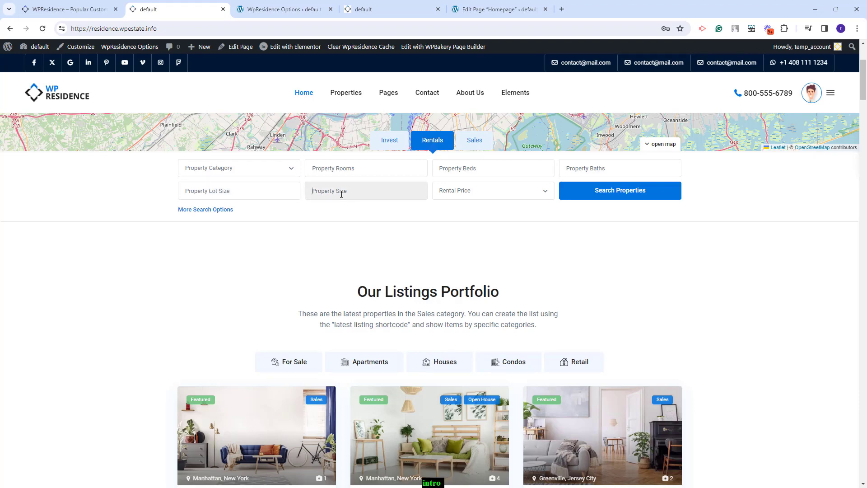
{"action": "key", "text": "ctrl+Tab"}
{"action": "left_click", "coordinate": [311, 161]}
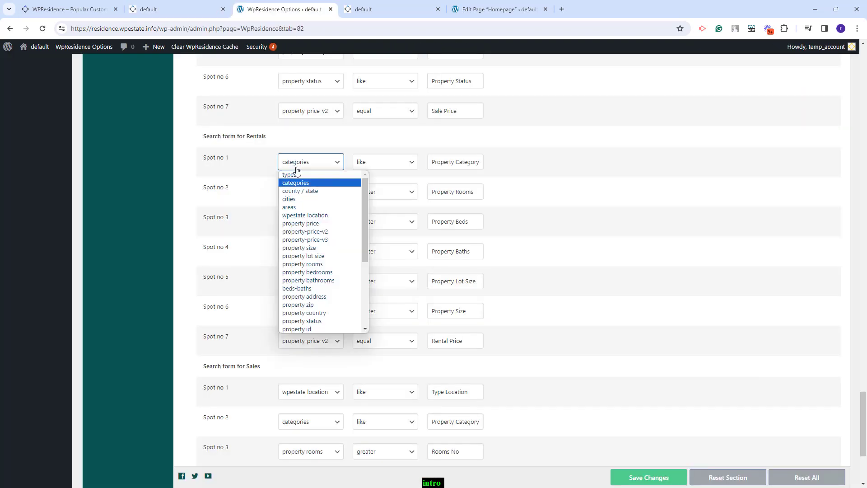
{"action": "scroll", "coordinate": [319, 324], "scroll_direction": "down", "scroll_amount": 3}
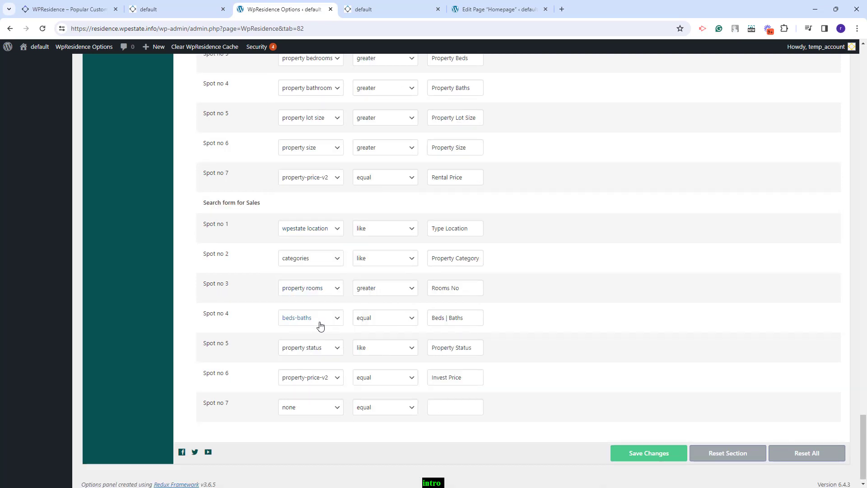
{"action": "left_click", "coordinate": [320, 326]}
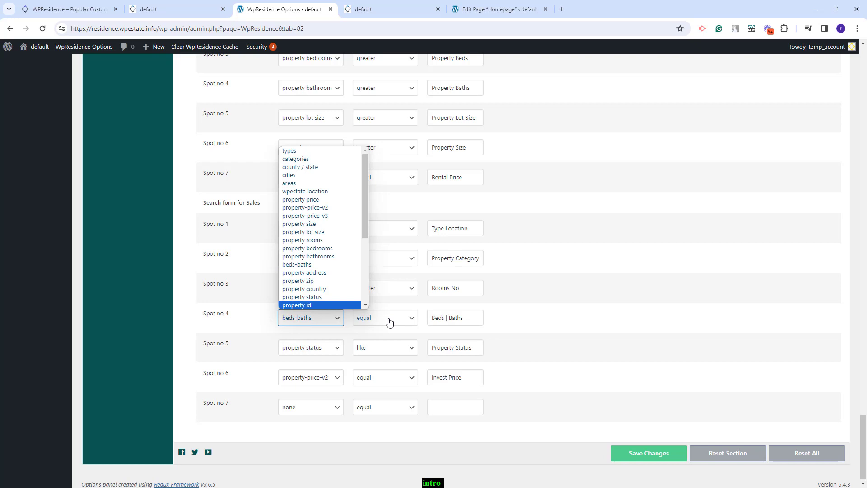
{"action": "left_click", "coordinate": [479, 322]}
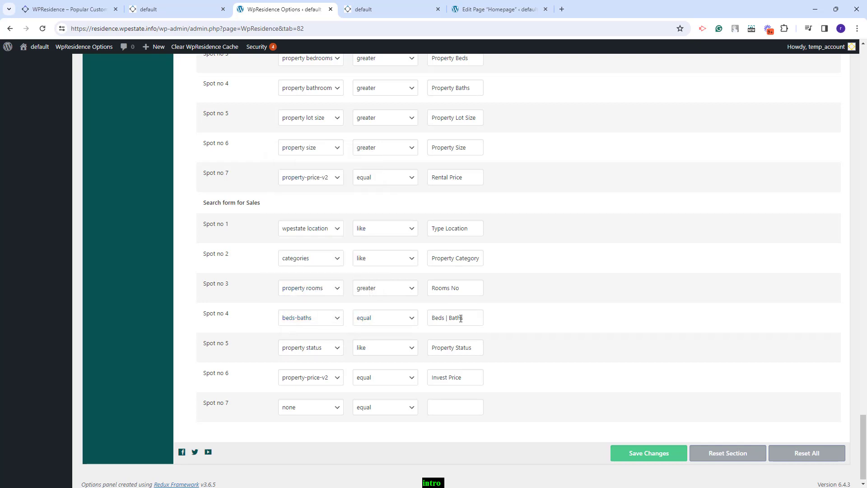
Try 2 beds and 3 baths in the Beds | Baths picker of the homepage's Sales search, and reset the selection
{"action": "left_click", "coordinate": [179, 13]}
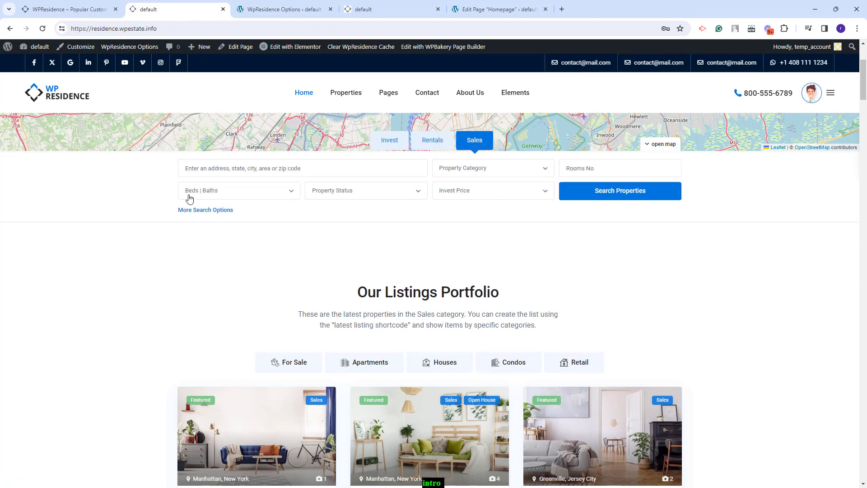
{"action": "left_click", "coordinate": [232, 199]}
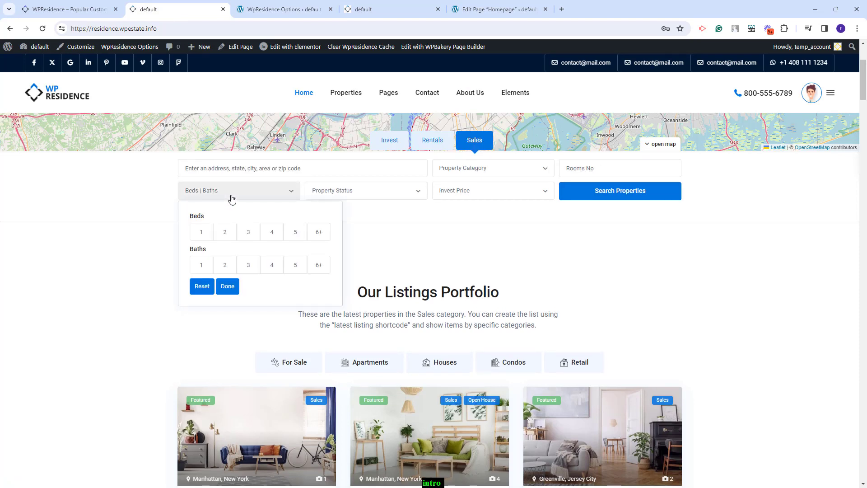
{"action": "left_click", "coordinate": [202, 232]}
{"action": "left_click", "coordinate": [247, 232]}
{"action": "left_click", "coordinate": [319, 232]}
{"action": "left_click", "coordinate": [225, 232]}
{"action": "left_click", "coordinate": [248, 265]}
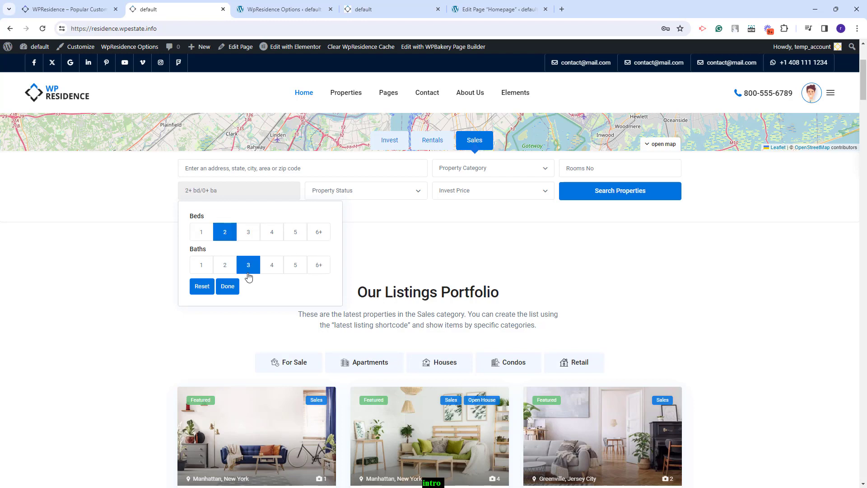
{"action": "left_click", "coordinate": [202, 294]}
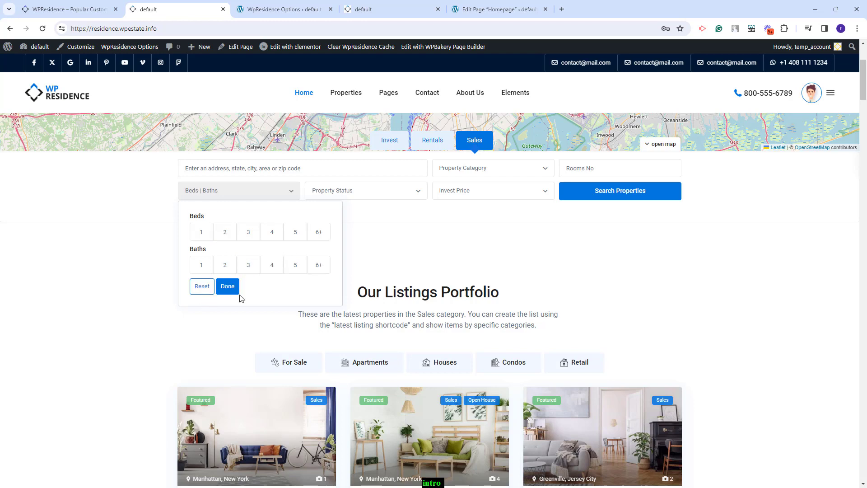
Choose 4 beds and 3 baths in the Sales search's Beds | Baths picker and apply the selection
{"action": "left_click", "coordinate": [248, 266]}
{"action": "left_click", "coordinate": [272, 232]}
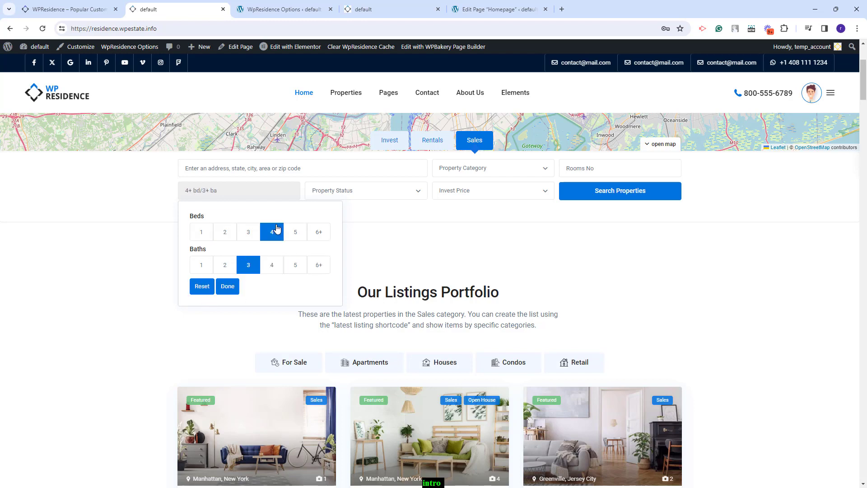
{"action": "left_click", "coordinate": [232, 289]}
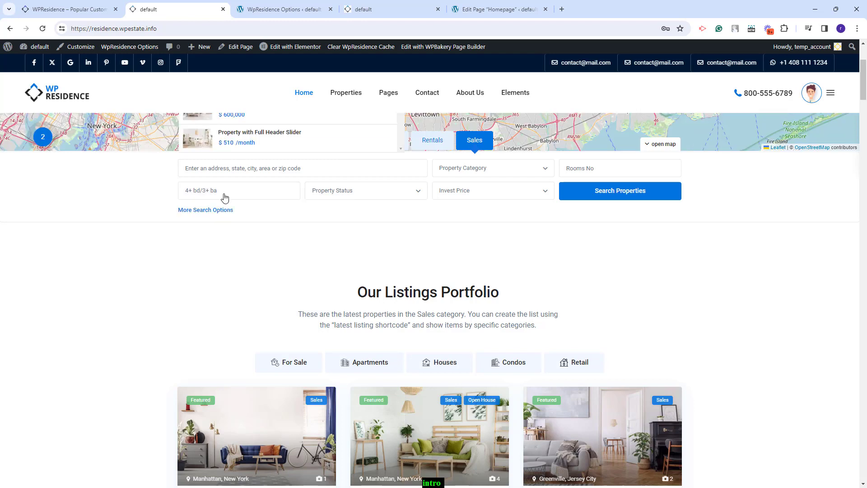
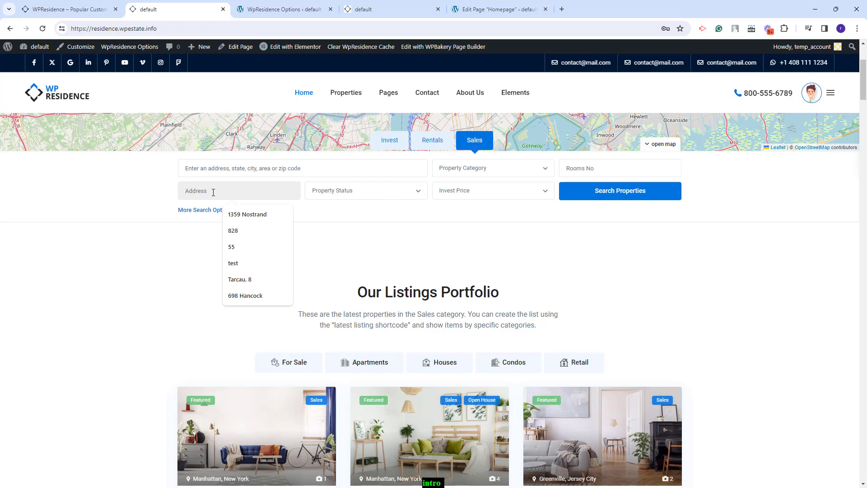
Set Sales Spot no 4 to property zip in the theme options, with comparison like and label Zip
{"action": "left_click", "coordinate": [289, 9]}
{"action": "left_click", "coordinate": [295, 316]}
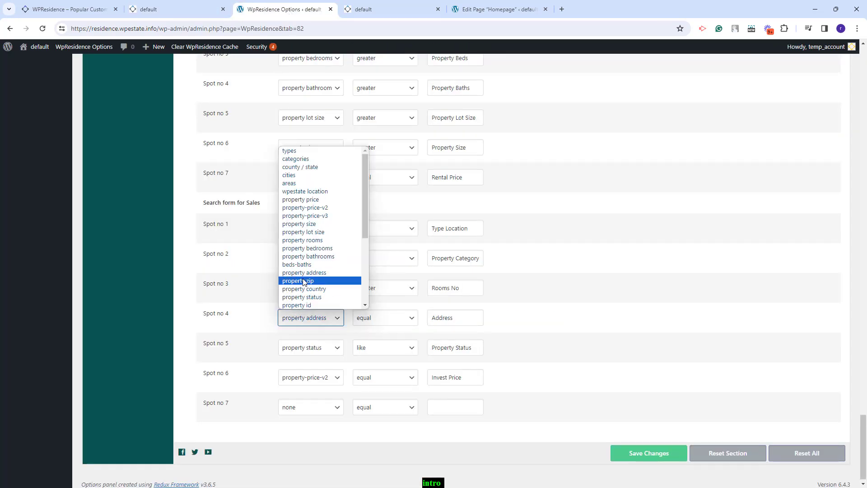
{"action": "left_click", "coordinate": [305, 281]}
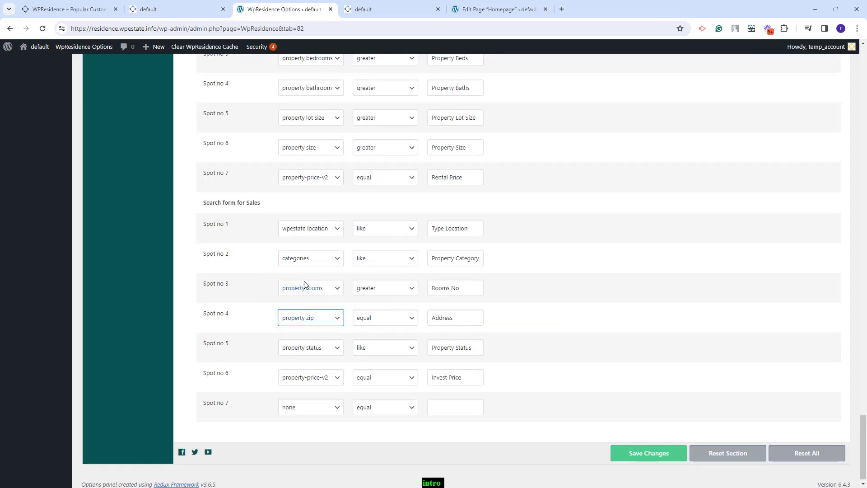
{"action": "left_click", "coordinate": [373, 321]}
{"action": "left_click", "coordinate": [397, 357]}
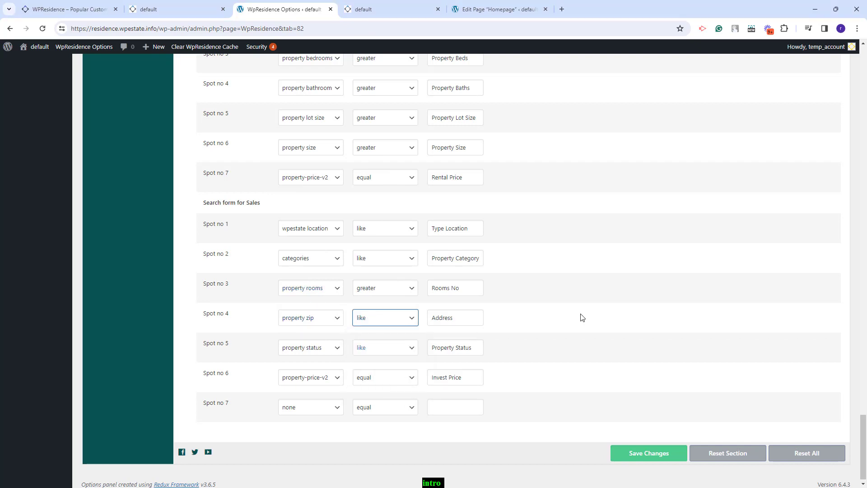
{"action": "left_click_drag", "start_coordinate": [463, 316], "coordinate": [405, 316]}
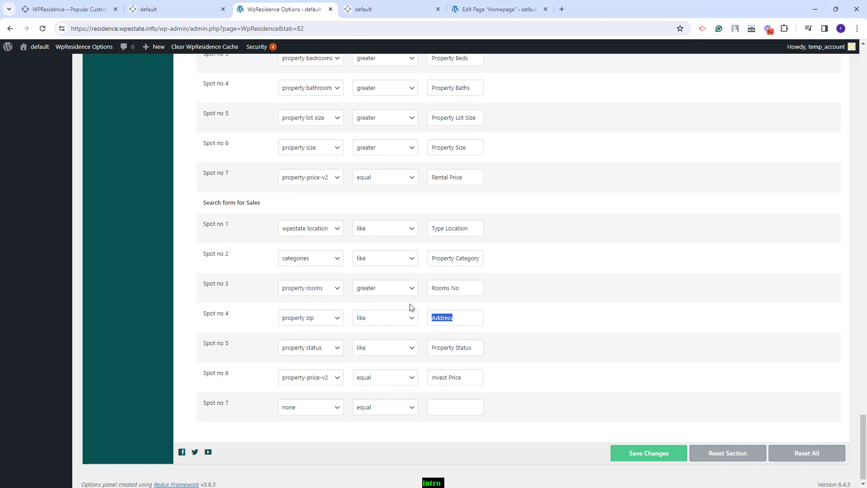
{"action": "type", "text": "Zip"}
Reload the homepage and check the Zip field in its Sales search
{"action": "left_click", "coordinate": [181, 9]}
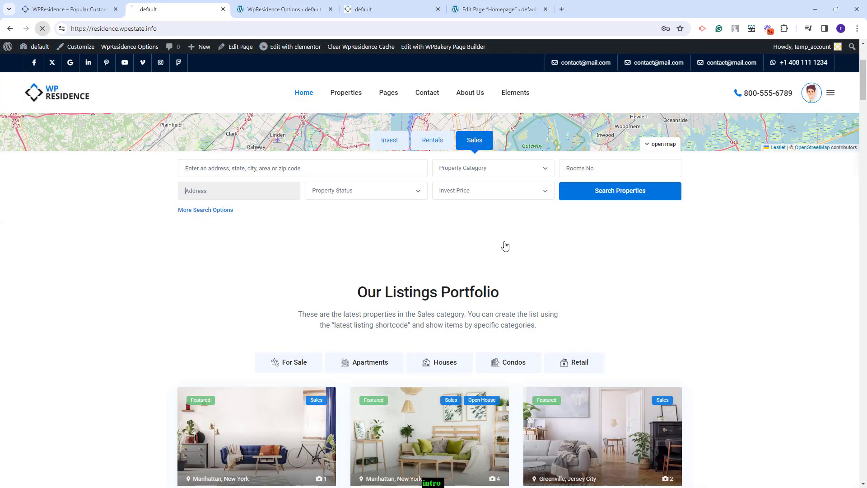
{"action": "left_click", "coordinate": [212, 190]}
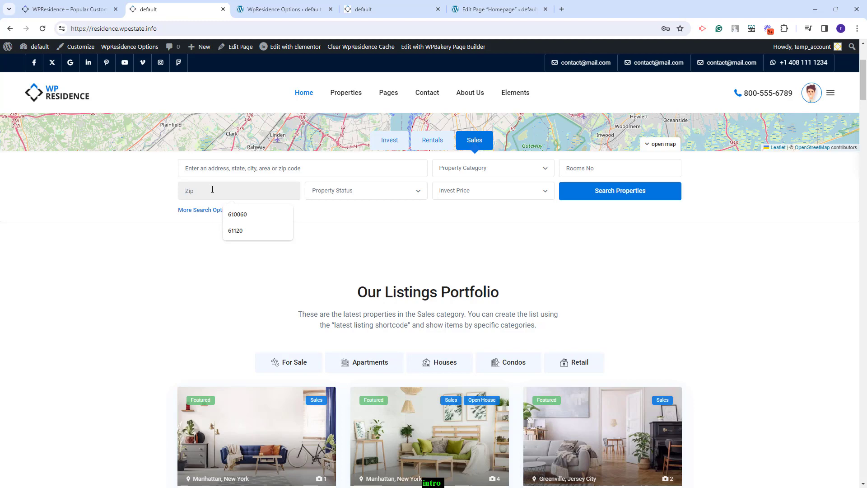
{"action": "key", "text": "ctrl+Tab"}
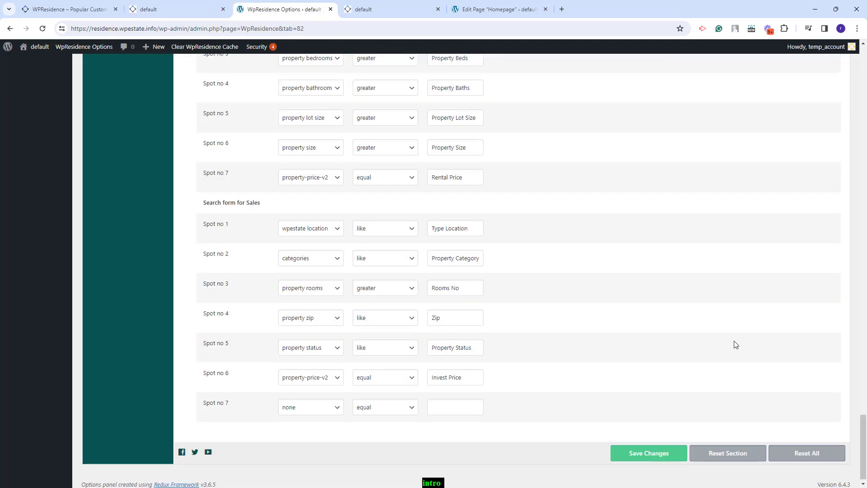
Review the field choices for Sales Spots no 4 and 5, and check the Property Status dropdown in the homepage's Sales search
{"action": "left_click", "coordinate": [311, 317]}
{"action": "left_click", "coordinate": [303, 301]}
{"action": "left_click", "coordinate": [316, 347]}
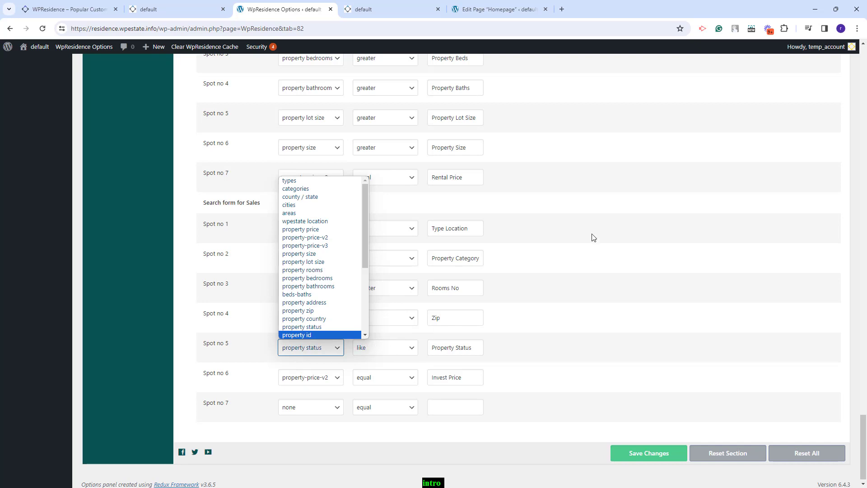
{"action": "key", "text": "ctrl+Page_Up"}
{"action": "left_click", "coordinate": [346, 191]}
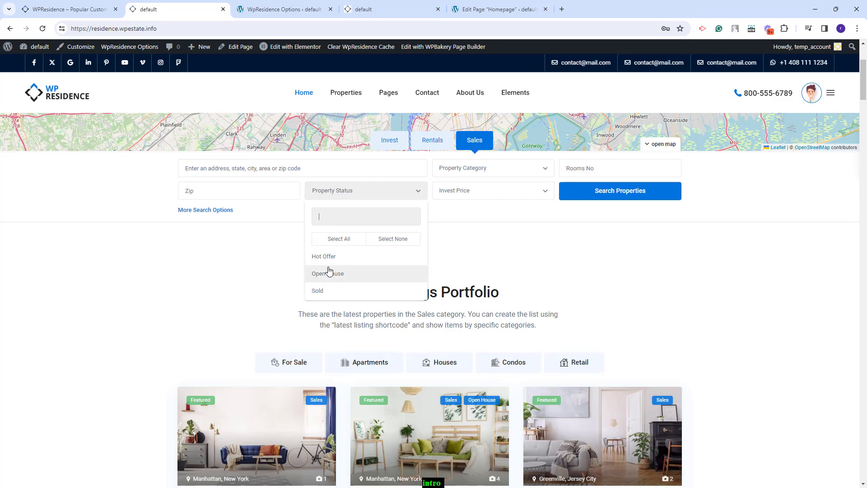
Locate the Property Status taxonomy among the Properties entries in the WordPress admin, and return to the Sales search form settings
{"action": "key", "text": "ctrl+Page_Down"}
{"action": "scroll", "coordinate": [332, 295], "scroll_direction": "up", "scroll_amount": 20}
{"action": "scroll", "coordinate": [331, 296], "scroll_direction": "up", "scroll_amount": 10}
{"action": "mouse_move", "coordinate": [30, 178]}
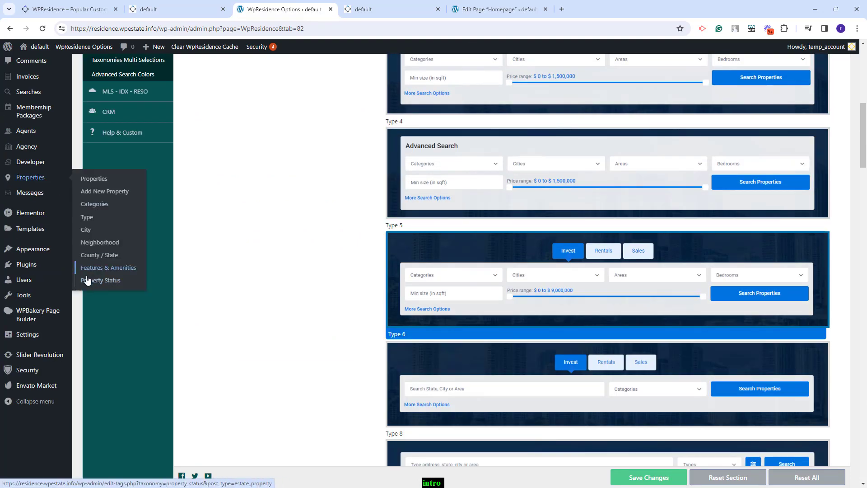
{"action": "scroll", "coordinate": [590, 329], "scroll_direction": "down", "scroll_amount": 20}
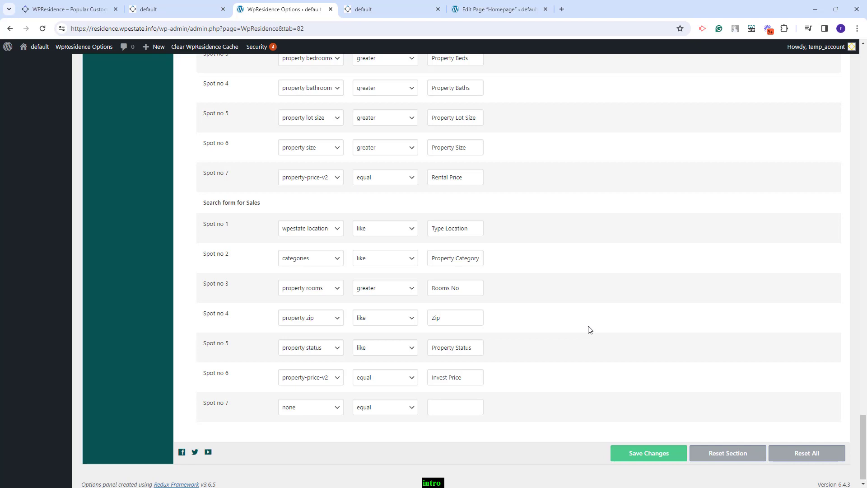
Check the Property Id in the details of the Property Multi Image Slider listing, and return to the theme options
{"action": "key", "text": "ctrl+shift+t"}
{"action": "left_click_drag", "start_coordinate": [254, 344], "coordinate": [194, 342]}
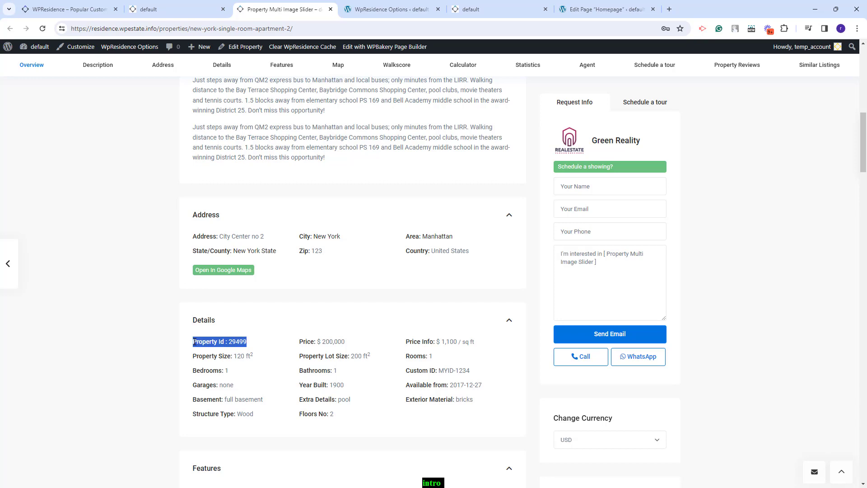
{"action": "left_click", "coordinate": [356, 10]}
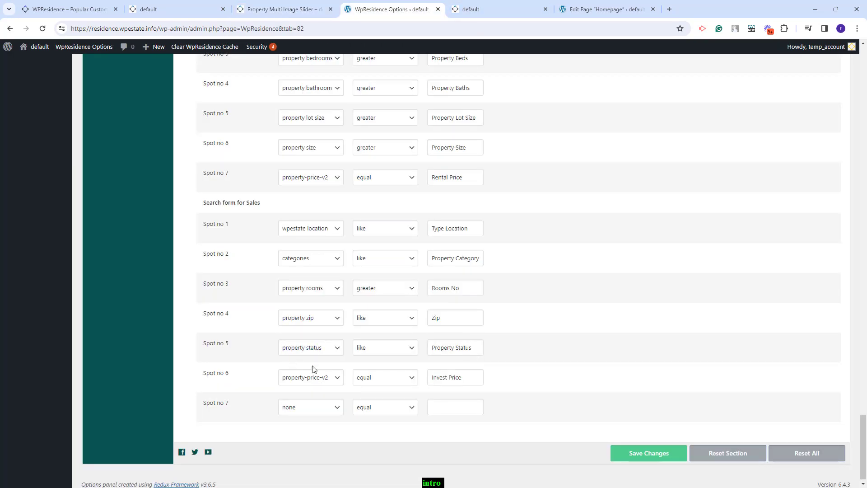
Set Sales Spot no 6 to property id with equal comparison and label Property ID, save, and check the field on the homepage
{"action": "left_click", "coordinate": [315, 381]}
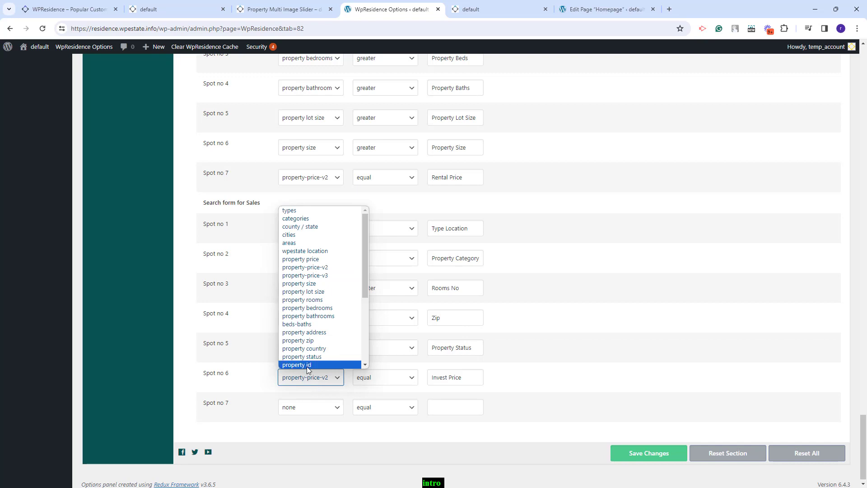
{"action": "left_click", "coordinate": [307, 366]}
{"action": "left_click", "coordinate": [375, 384]}
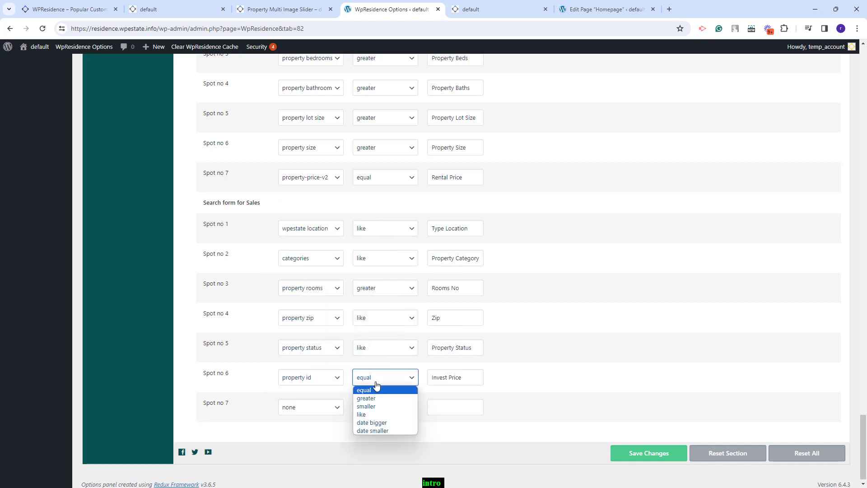
{"action": "left_click", "coordinate": [461, 381]}
{"action": "left_click_drag", "start_coordinate": [463, 379], "coordinate": [386, 378]}
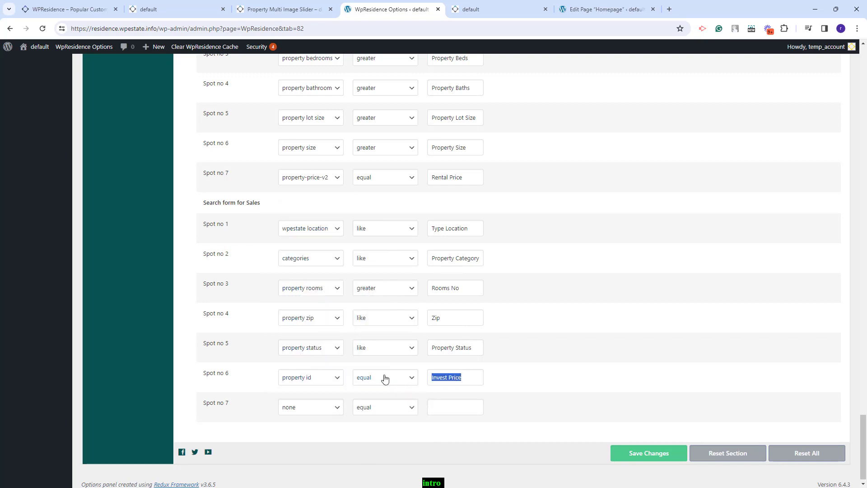
{"action": "type", "text": "Property I"}
{"action": "left_click", "coordinate": [665, 456]}
{"action": "key", "text": "ctrl+2"}
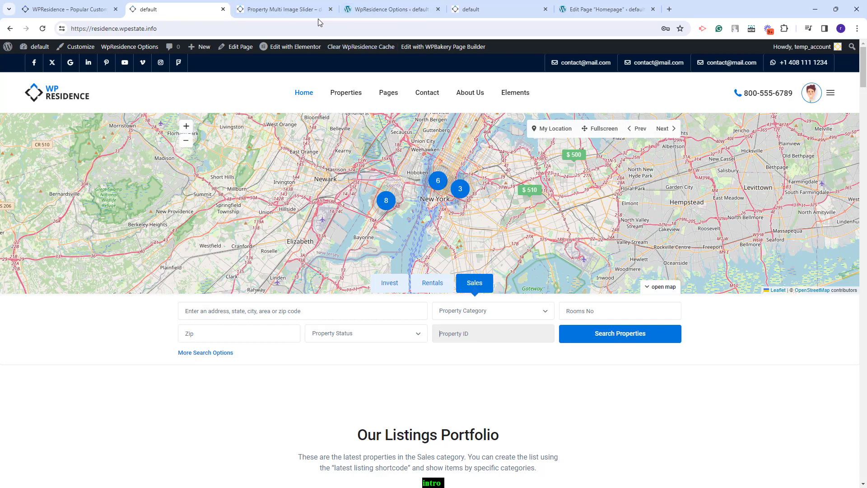
Open the theme's Custom Fields settings and enter a new field with the name manual ID and the label Custom ID
{"action": "left_click", "coordinate": [386, 9]}
{"action": "scroll", "coordinate": [542, 226], "scroll_direction": "up", "scroll_amount": 10}
{"action": "scroll", "coordinate": [638, 137], "scroll_direction": "up", "scroll_amount": 20}
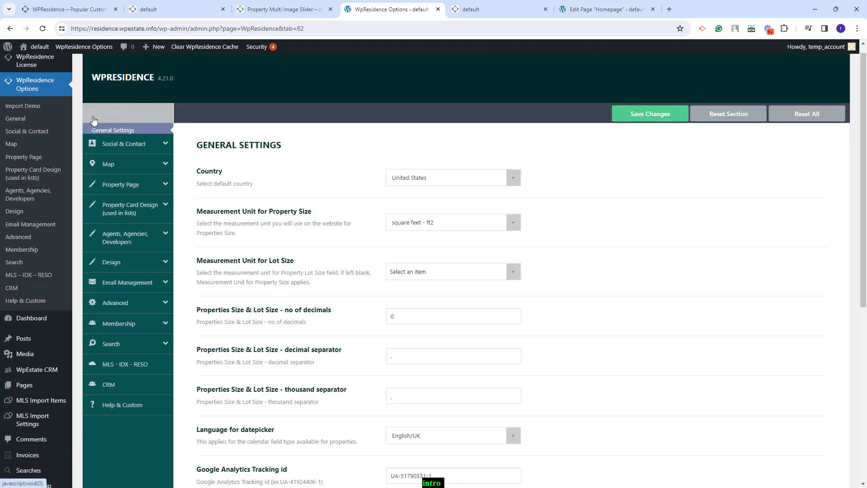
{"action": "left_click", "coordinate": [94, 118]}
{"action": "left_click", "coordinate": [110, 231]}
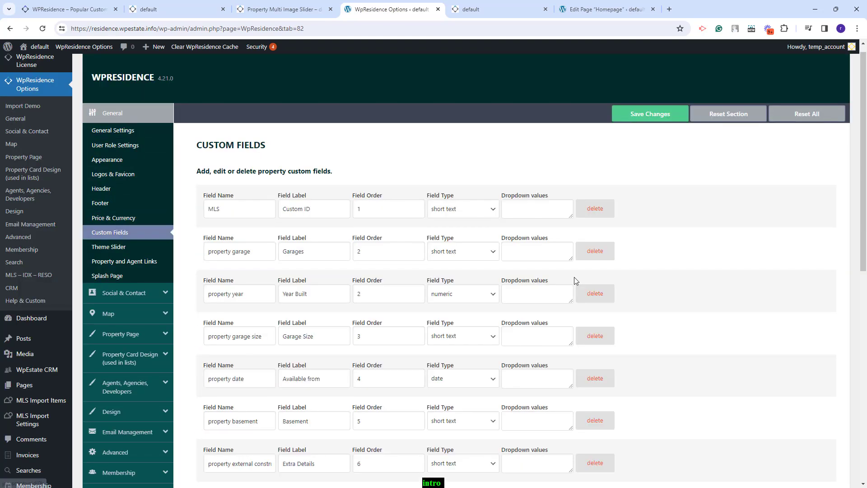
{"action": "scroll", "coordinate": [495, 246], "scroll_direction": "down", "scroll_amount": 2}
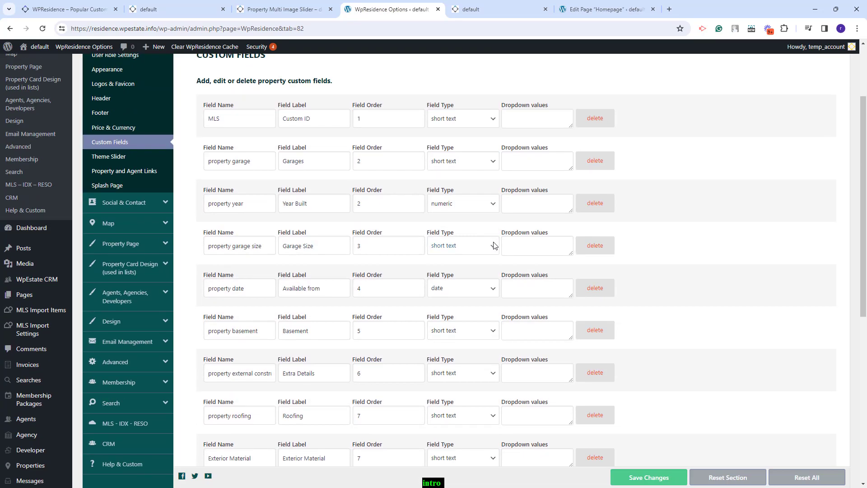
{"action": "scroll", "coordinate": [496, 246], "scroll_direction": "down", "scroll_amount": 6}
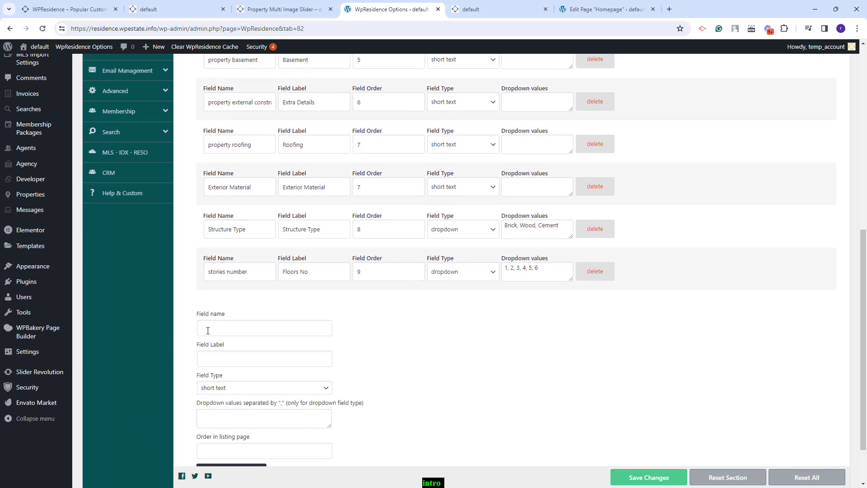
{"action": "left_click", "coordinate": [238, 324]}
{"action": "type", "text": "manual ID"}
{"action": "left_click", "coordinate": [219, 359]}
{"action": "type", "text": "Custom ID"}
Give the new custom field the short text type and listing order 10, add it, and save the changes
{"action": "left_click", "coordinate": [226, 389]}
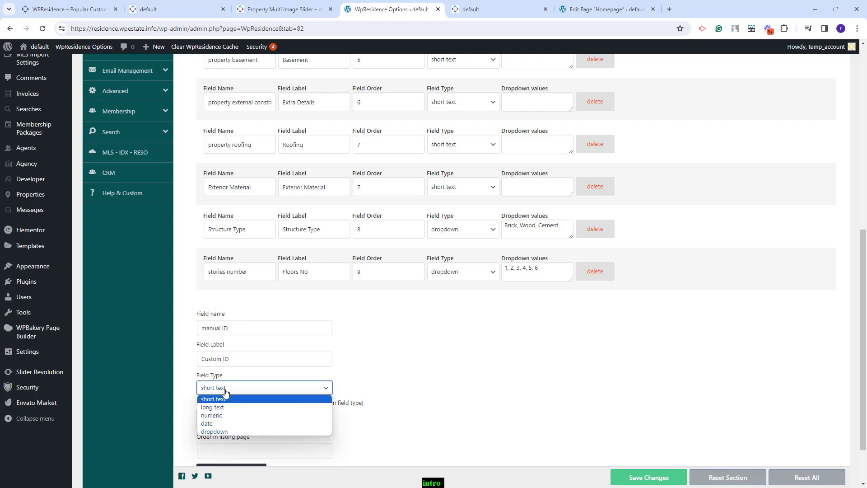
{"action": "left_click", "coordinate": [227, 415]}
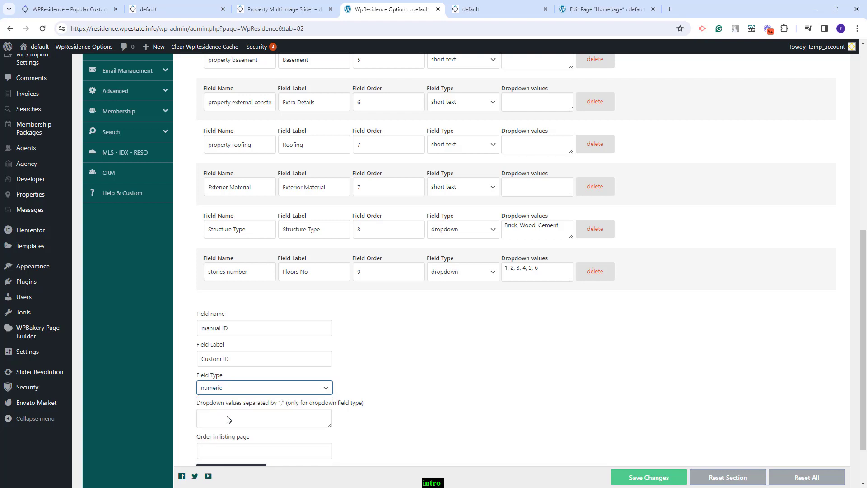
{"action": "left_click", "coordinate": [228, 391]}
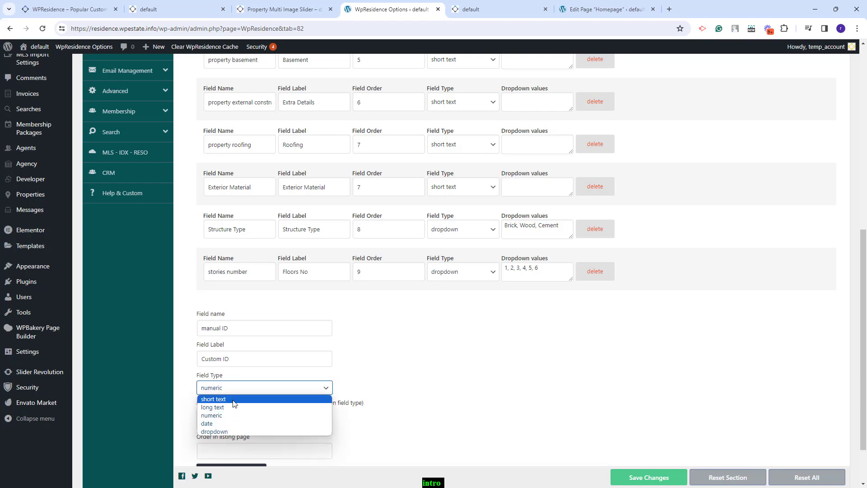
{"action": "left_click", "coordinate": [234, 400]}
{"action": "left_click", "coordinate": [237, 446]}
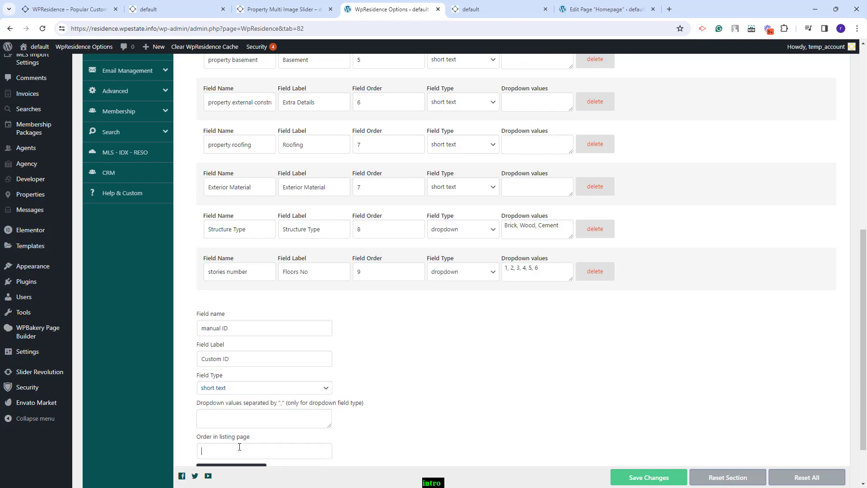
{"action": "type", "text": "10"}
{"action": "left_click", "coordinate": [231, 466]}
{"action": "scroll", "coordinate": [581, 349], "scroll_direction": "down", "scroll_amount": 3}
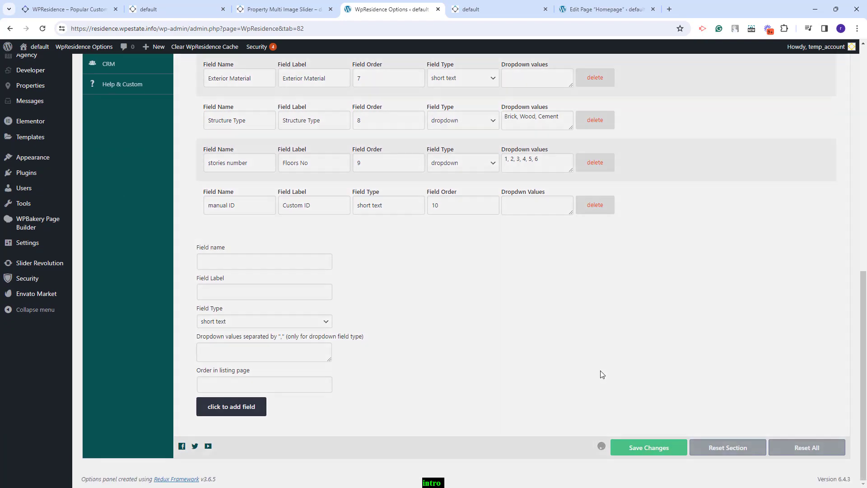
Return to the Advanced Search Form settings and set Sales Spot no 6 to manual ID with like comparison
{"action": "scroll", "coordinate": [600, 371], "scroll_direction": "up", "scroll_amount": 4}
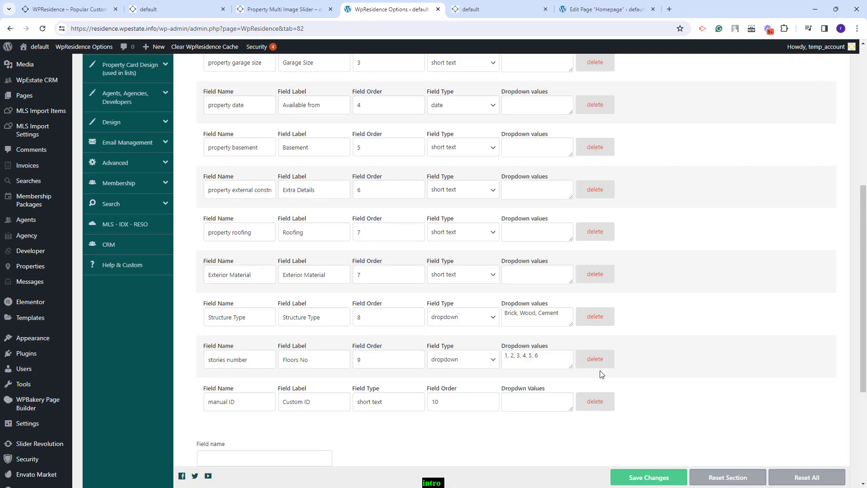
{"action": "left_click", "coordinate": [121, 201]}
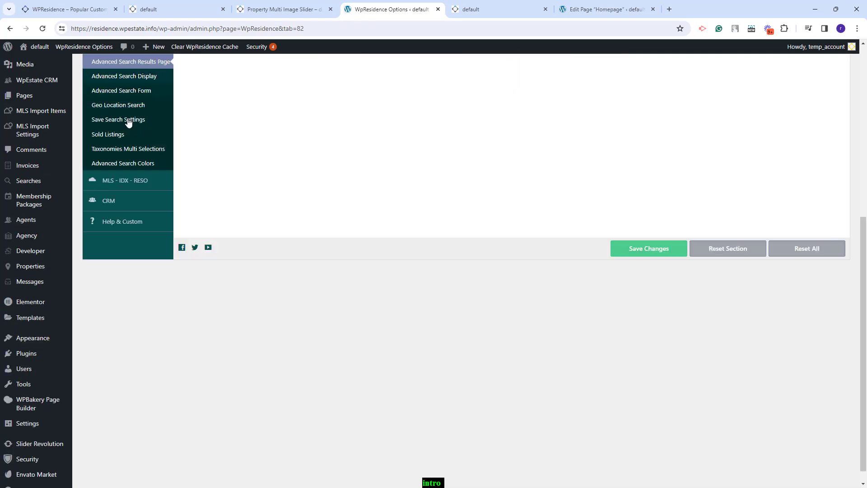
{"action": "left_click", "coordinate": [119, 91]}
{"action": "scroll", "coordinate": [298, 339], "scroll_direction": "down", "scroll_amount": 15}
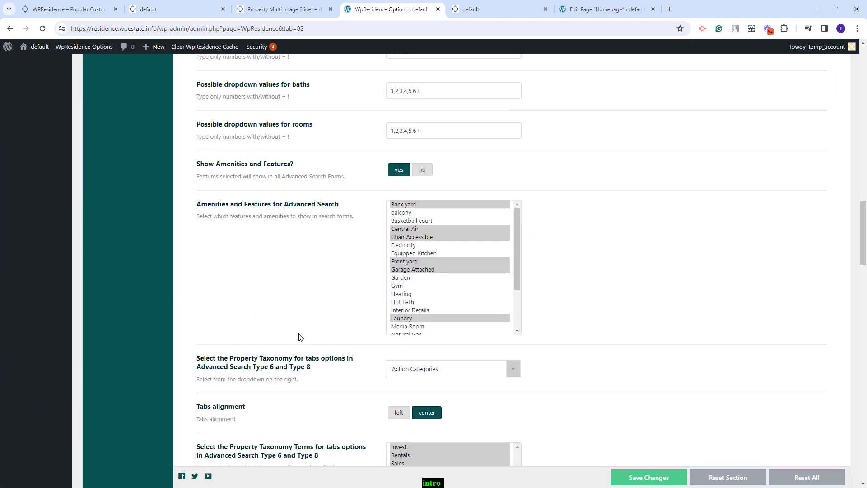
{"action": "scroll", "coordinate": [300, 334], "scroll_direction": "down", "scroll_amount": 15}
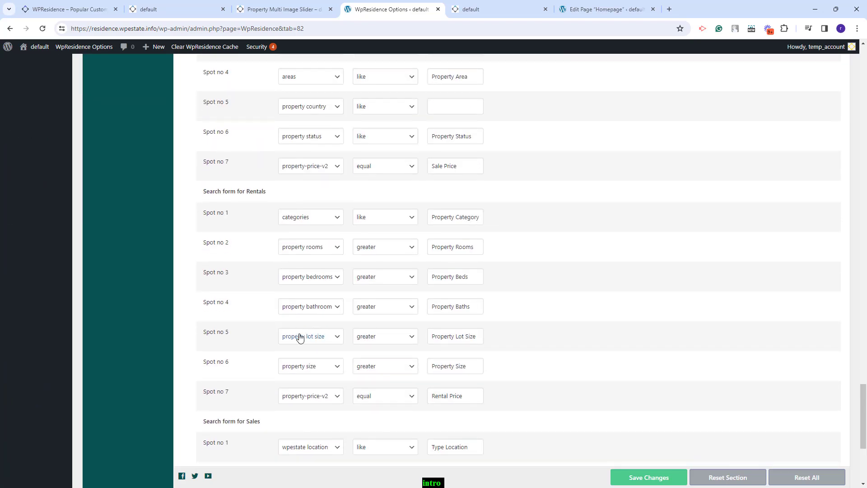
{"action": "scroll", "coordinate": [301, 337], "scroll_direction": "down", "scroll_amount": 1}
{"action": "left_click", "coordinate": [310, 377]}
{"action": "scroll", "coordinate": [333, 329], "scroll_direction": "down", "scroll_amount": 5}
{"action": "left_click", "coordinate": [333, 355]}
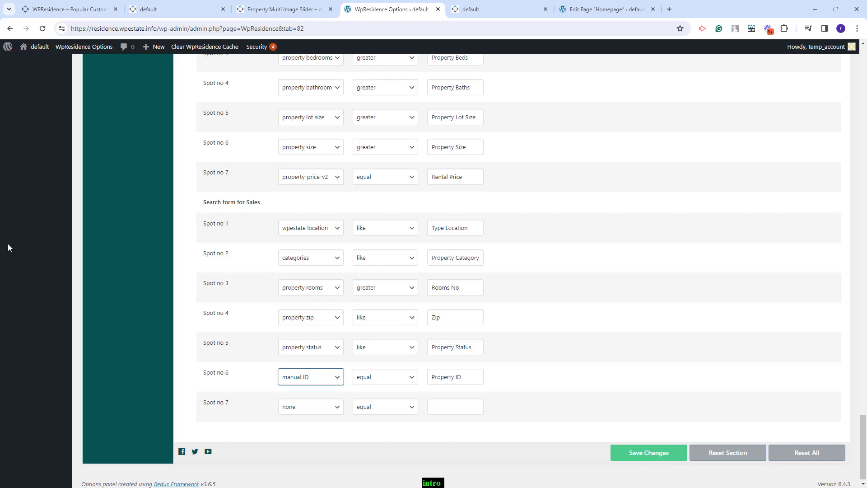
{"action": "left_click", "coordinate": [400, 377]}
{"action": "left_click", "coordinate": [386, 415]}
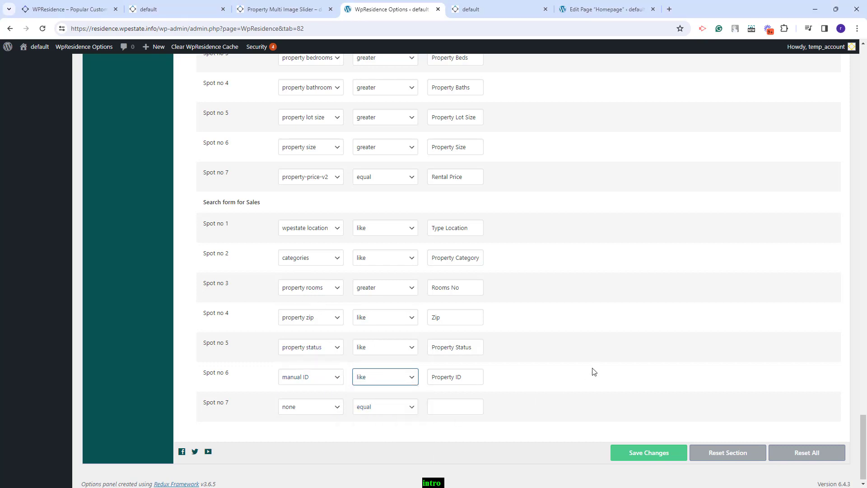
Change Sales Spot no 6 to the keyword field with like comparison and label Keyword, and save the changes
{"action": "left_click", "coordinate": [306, 378]}
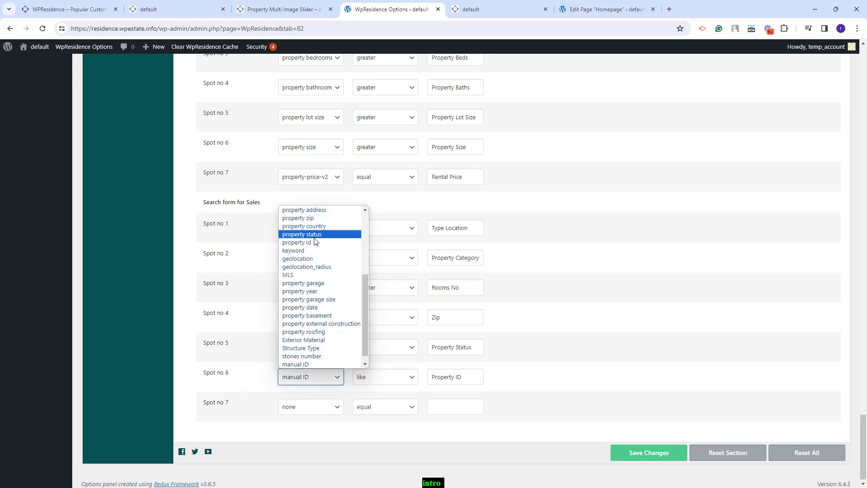
{"action": "left_click", "coordinate": [287, 248]}
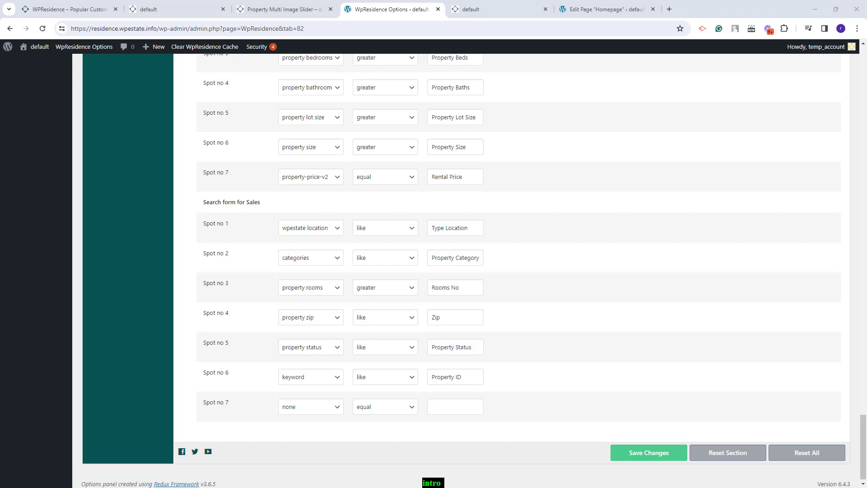
{"action": "left_click", "coordinate": [382, 376]}
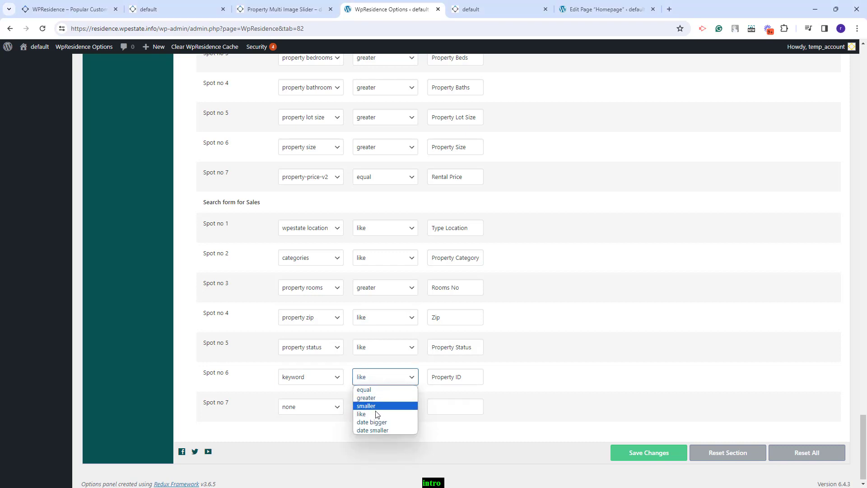
{"action": "key", "text": "Tab"}
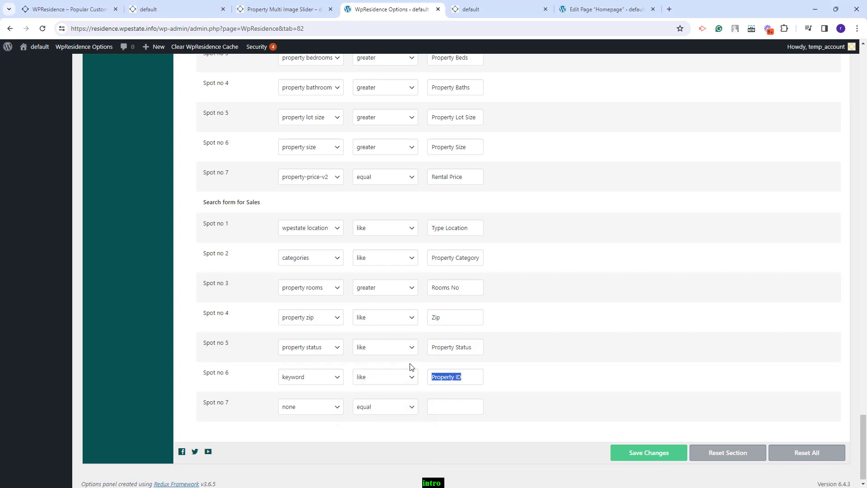
{"action": "type", "text": "Keyword"}
{"action": "key", "text": "Return"}
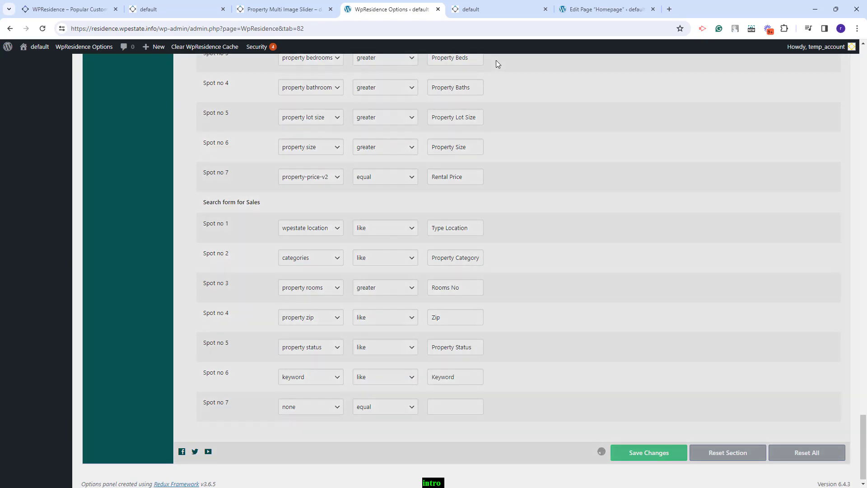
Check the Keyword field and the listing titles on the homepage, and review the field choices for Sales Spot no 6
{"action": "key", "text": "ctrl+2"}
{"action": "left_click", "coordinate": [475, 336]}
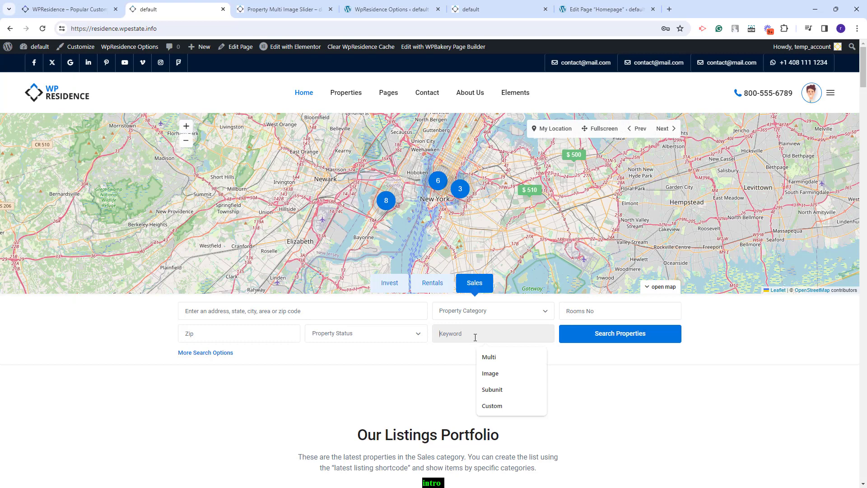
{"action": "scroll", "coordinate": [475, 336], "scroll_direction": "down", "scroll_amount": 8}
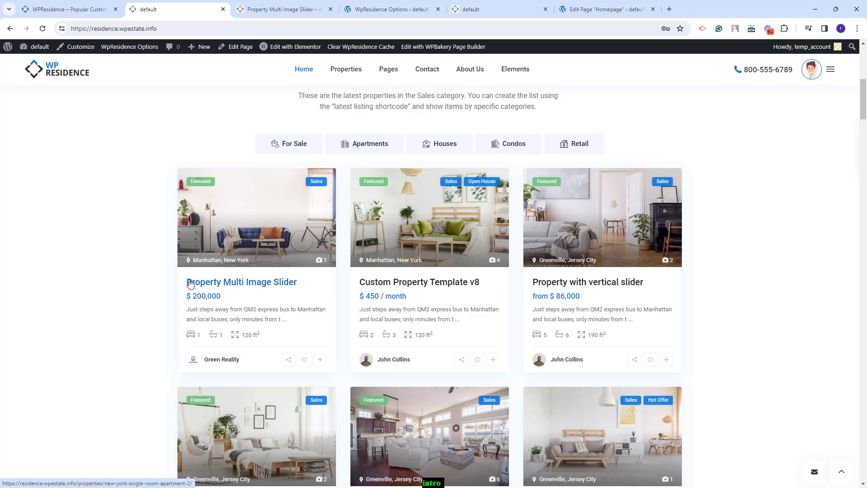
{"action": "key", "text": "ctrl+4"}
{"action": "left_click", "coordinate": [318, 384]}
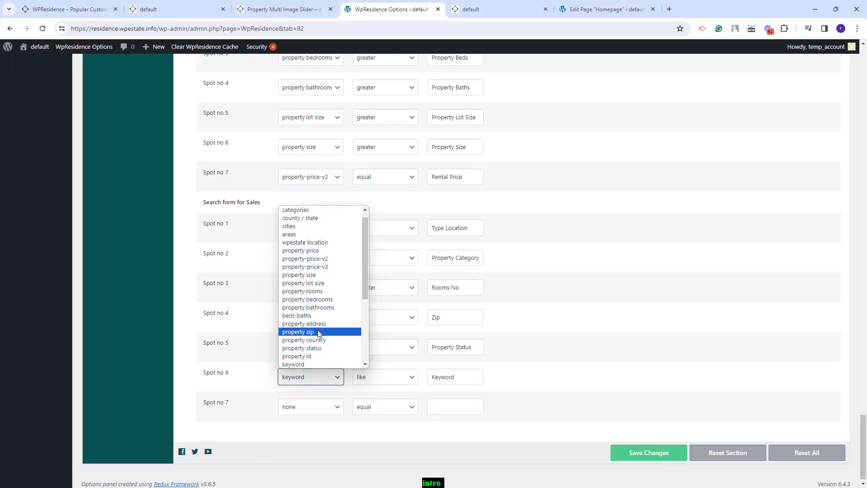
{"action": "scroll", "coordinate": [319, 333], "scroll_direction": "down", "scroll_amount": 3}
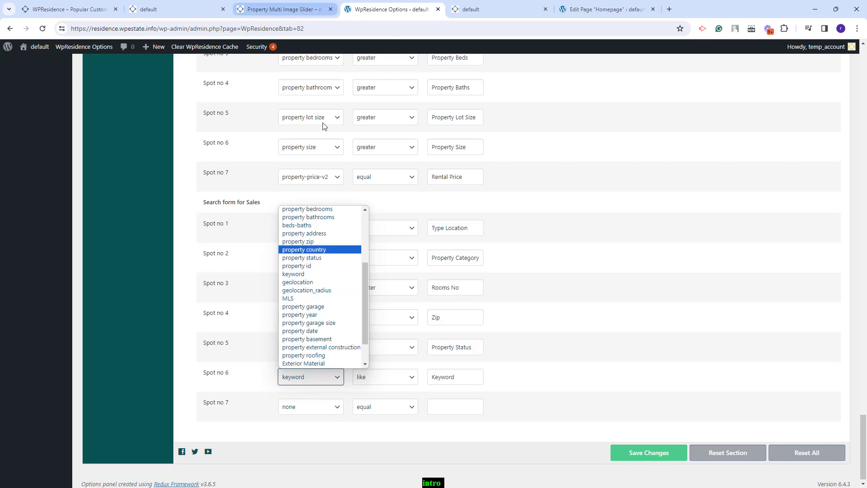
Review the existing entries in the Custom Fields settings and the field types available for a new field, including dropdown
{"action": "scroll", "coordinate": [508, 290], "scroll_direction": "up", "scroll_amount": 15}
{"action": "left_click", "coordinate": [112, 96]}
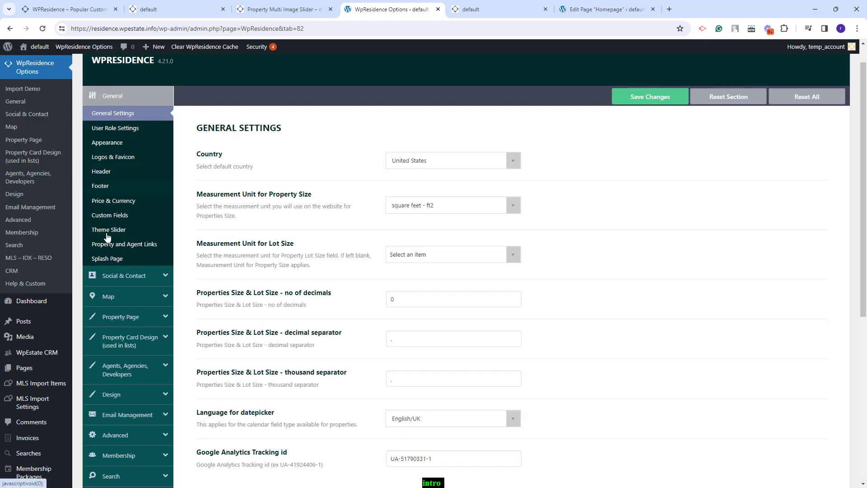
{"action": "left_click", "coordinate": [110, 215]}
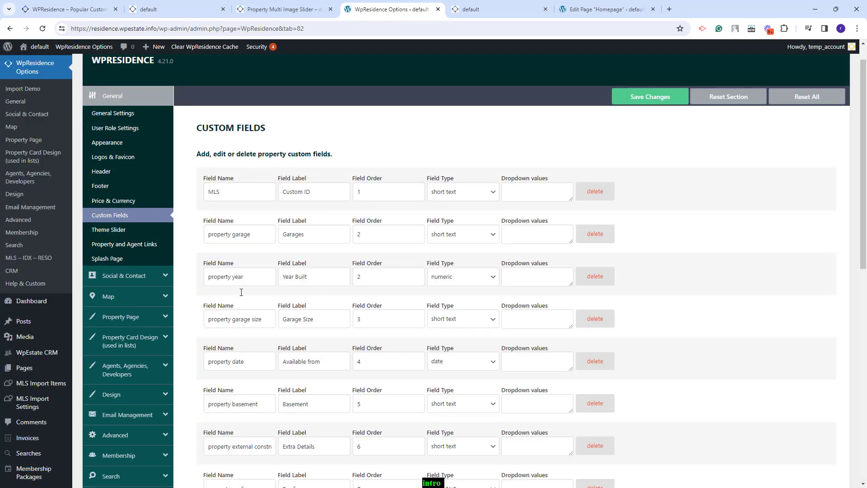
{"action": "scroll", "coordinate": [244, 367], "scroll_direction": "down", "scroll_amount": 10}
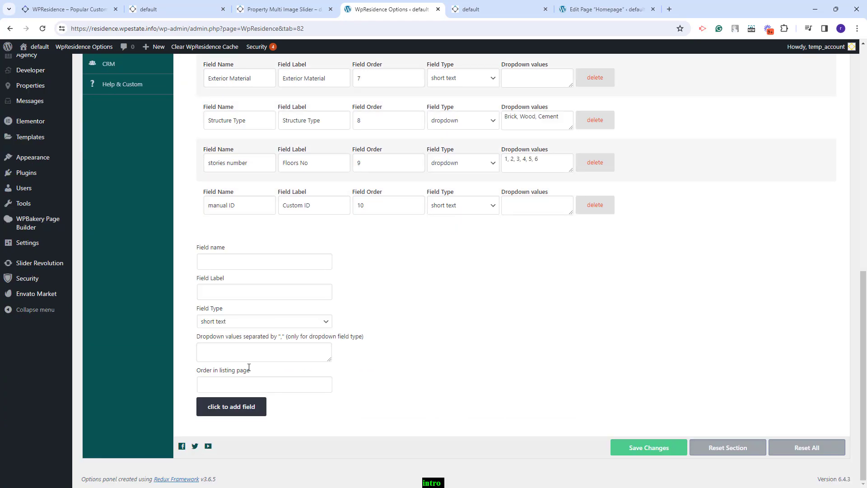
{"action": "scroll", "coordinate": [271, 353], "scroll_direction": "up", "scroll_amount": 6}
{"action": "scroll", "coordinate": [433, 185], "scroll_direction": "up", "scroll_amount": 6}
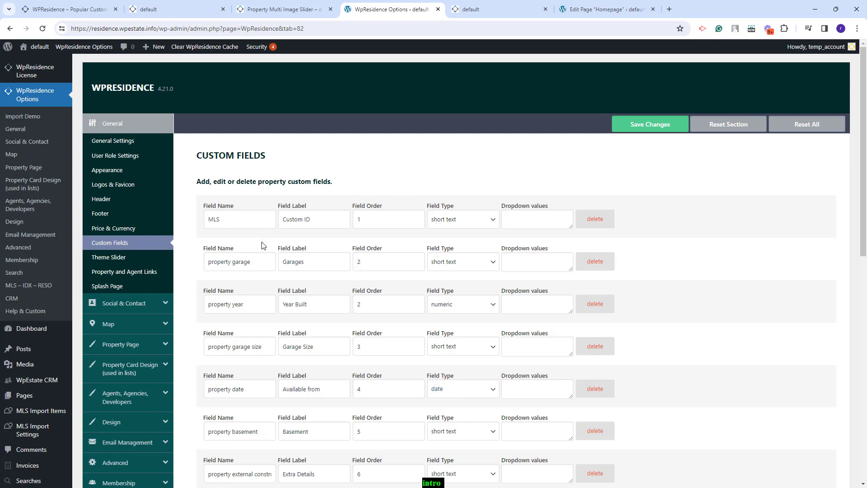
{"action": "scroll", "coordinate": [263, 244], "scroll_direction": "down", "scroll_amount": 10}
{"action": "left_click", "coordinate": [223, 355]}
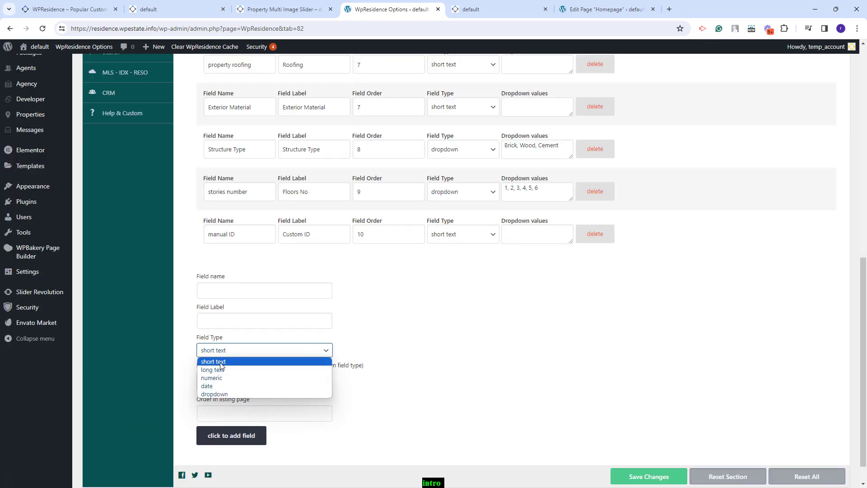
{"action": "left_click", "coordinate": [214, 394]}
Return to the Advanced Search Form settings and set Sales Spot no 7 to MLS with like comparison
{"action": "scroll", "coordinate": [214, 394], "scroll_direction": "up", "scroll_amount": 4}
{"action": "left_click", "coordinate": [116, 234]}
{"action": "scroll", "coordinate": [370, 311], "scroll_direction": "down", "scroll_amount": 10}
{"action": "scroll", "coordinate": [369, 312], "scroll_direction": "down", "scroll_amount": 20}
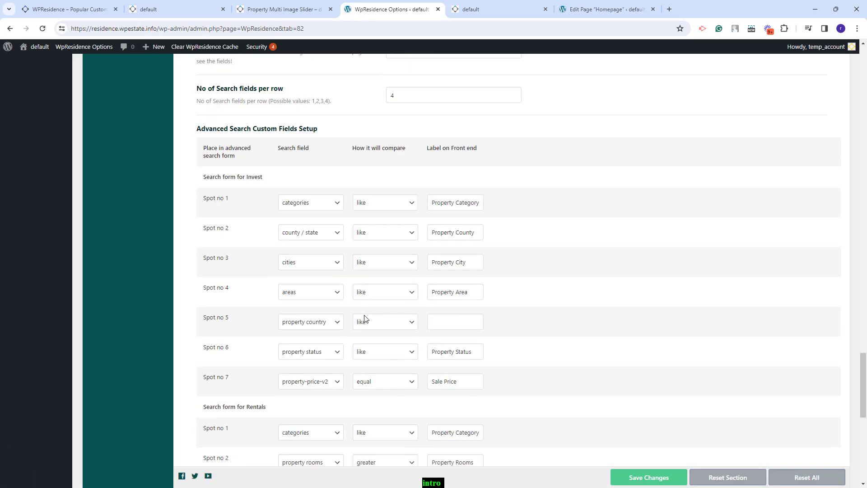
{"action": "scroll", "coordinate": [366, 319], "scroll_direction": "down", "scroll_amount": 9}
{"action": "left_click", "coordinate": [311, 407]}
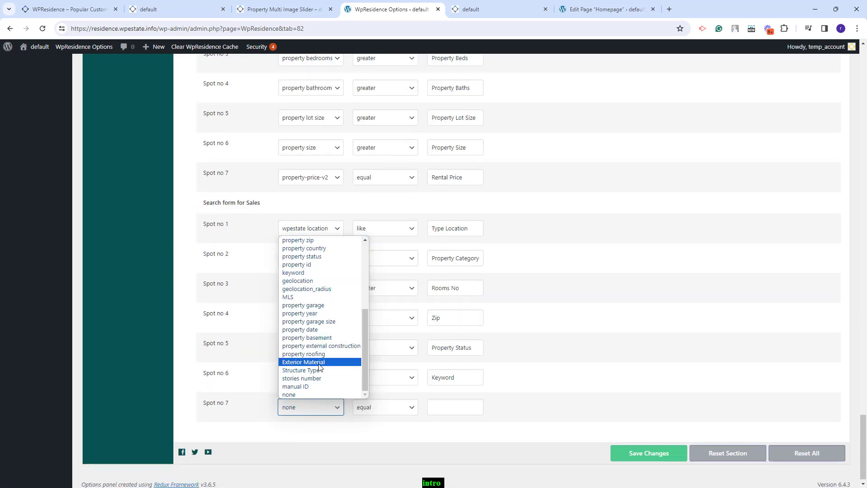
{"action": "left_click", "coordinate": [298, 304]}
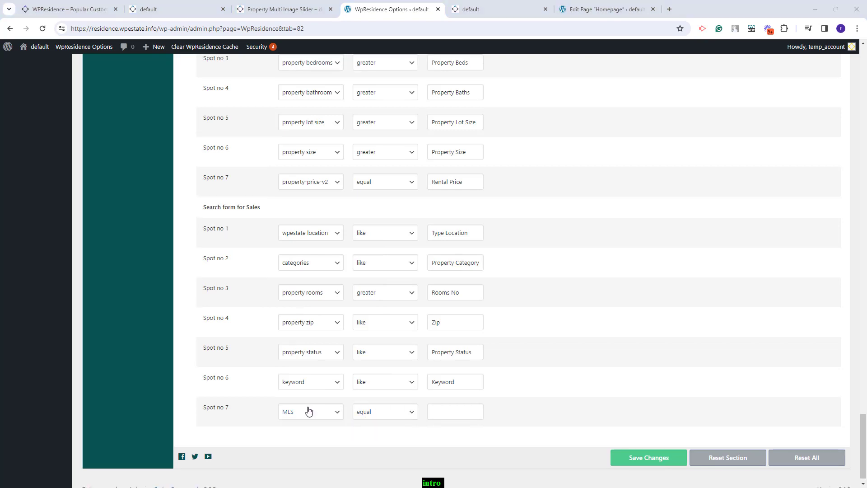
{"action": "left_click", "coordinate": [379, 421]}
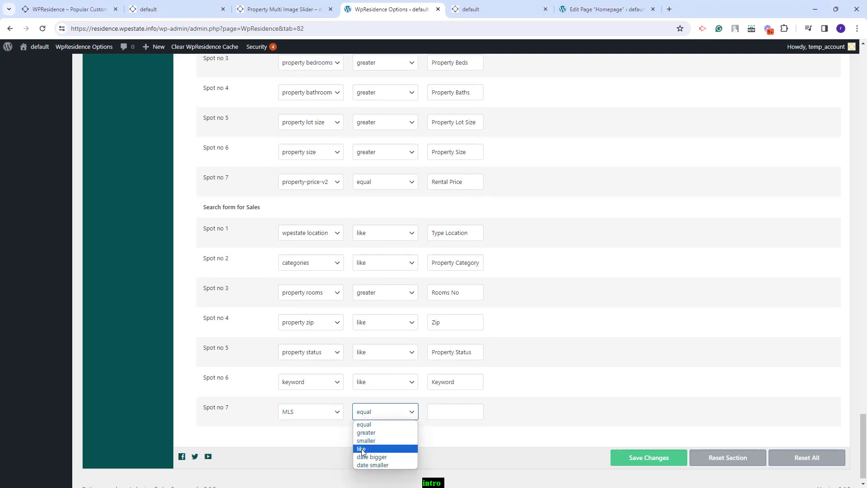
{"action": "left_click", "coordinate": [381, 449]}
{"action": "left_click", "coordinate": [467, 409]}
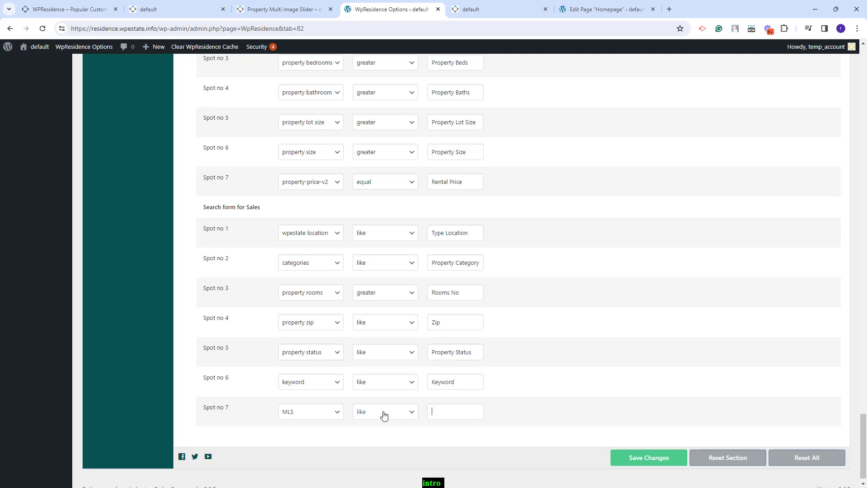
Try property year and property date as the field for Sales Spot no 7, reviewing the comparison choices for each
{"action": "left_click", "coordinate": [316, 411]}
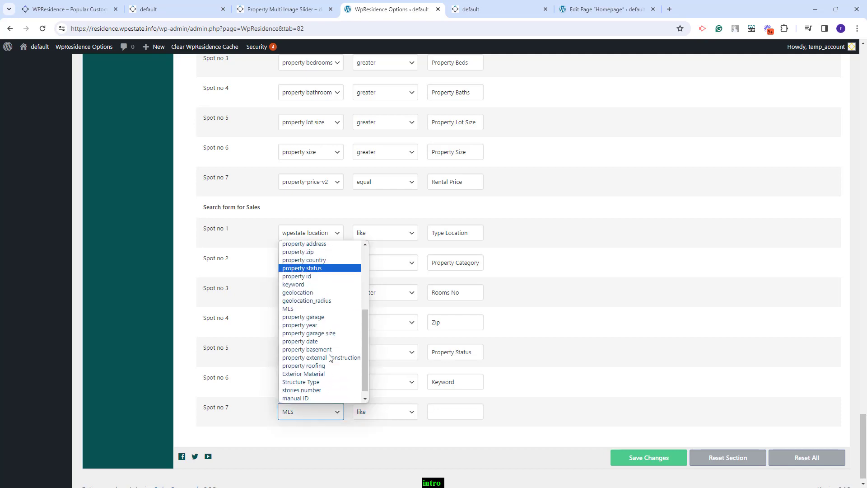
{"action": "left_click", "coordinate": [300, 325]}
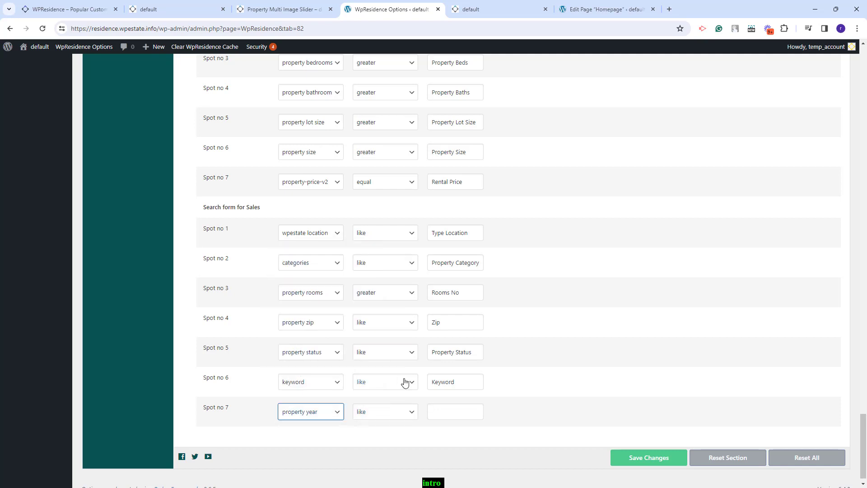
{"action": "left_click", "coordinate": [393, 413]}
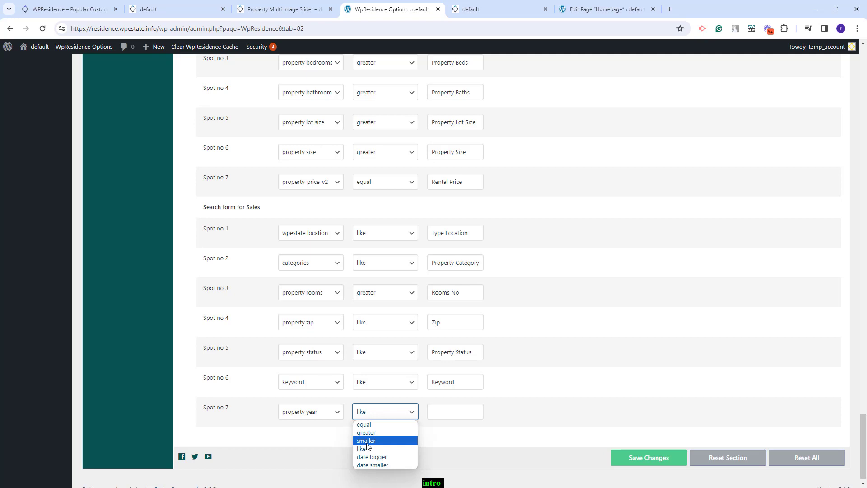
{"action": "left_click", "coordinate": [311, 412]}
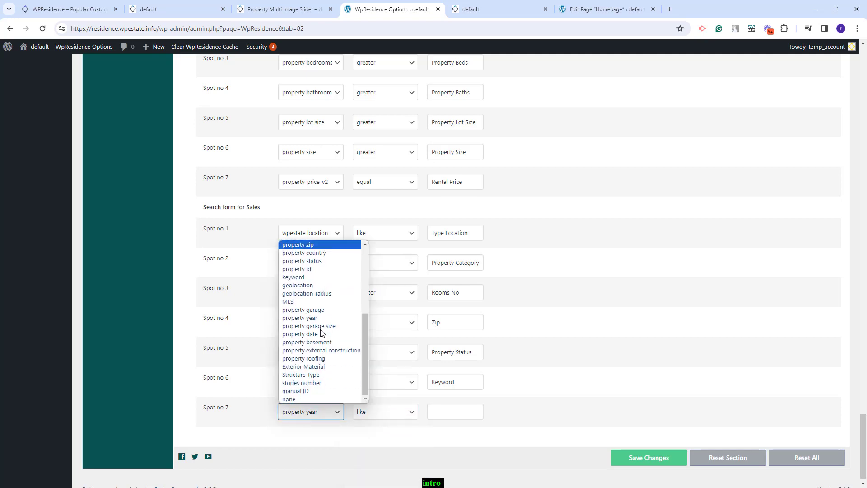
{"action": "left_click", "coordinate": [322, 334]}
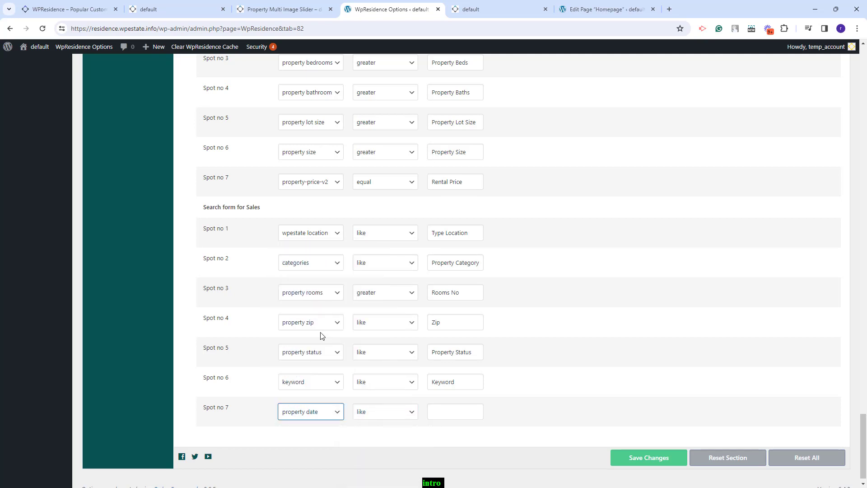
{"action": "left_click", "coordinate": [381, 412]}
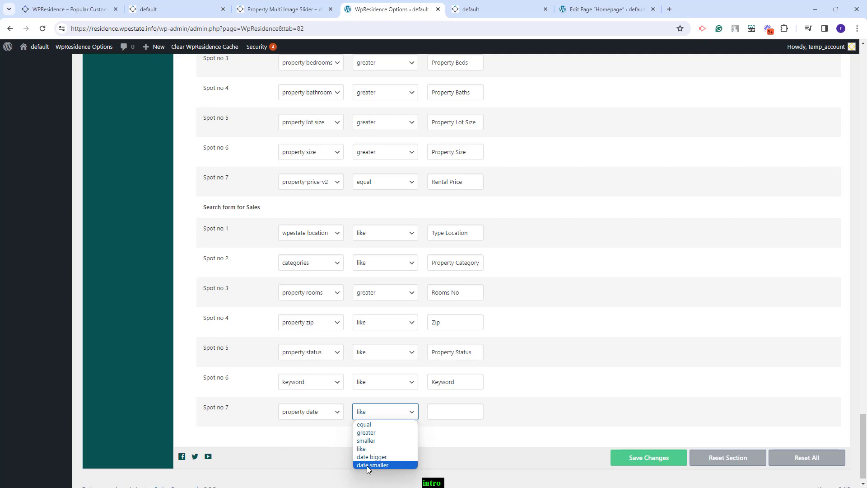
Change Sales Spot no 7 to the Structure Type field and review the other available search fields
{"action": "left_click", "coordinate": [300, 412]}
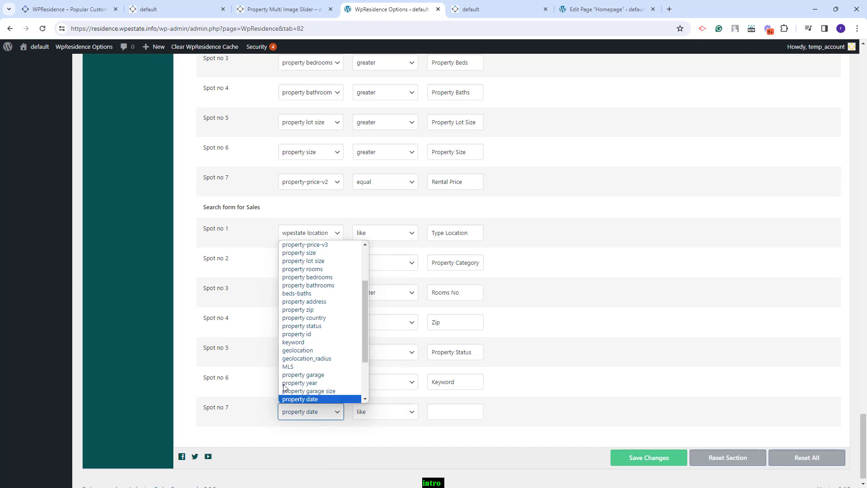
{"action": "scroll", "coordinate": [314, 375], "scroll_direction": "down", "scroll_amount": 3}
{"action": "left_click", "coordinate": [313, 370]}
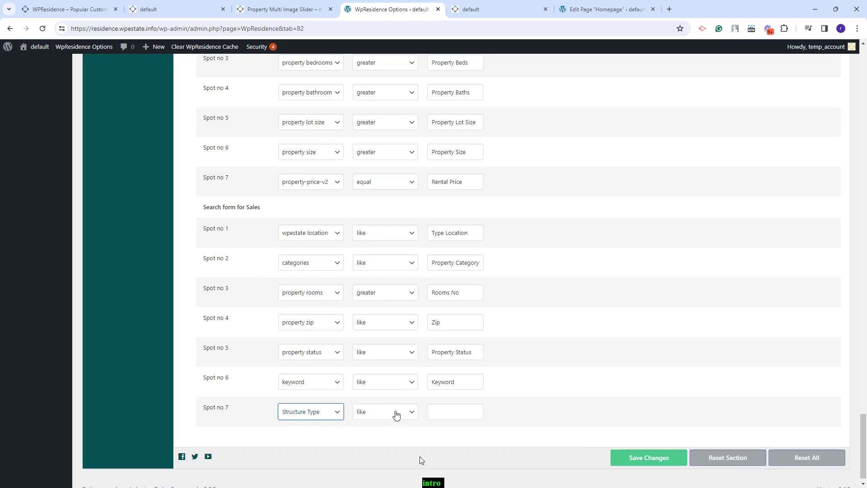
{"action": "left_click", "coordinate": [312, 411]}
{"action": "left_click_drag", "start_coordinate": [364, 334], "coordinate": [338, 246]}
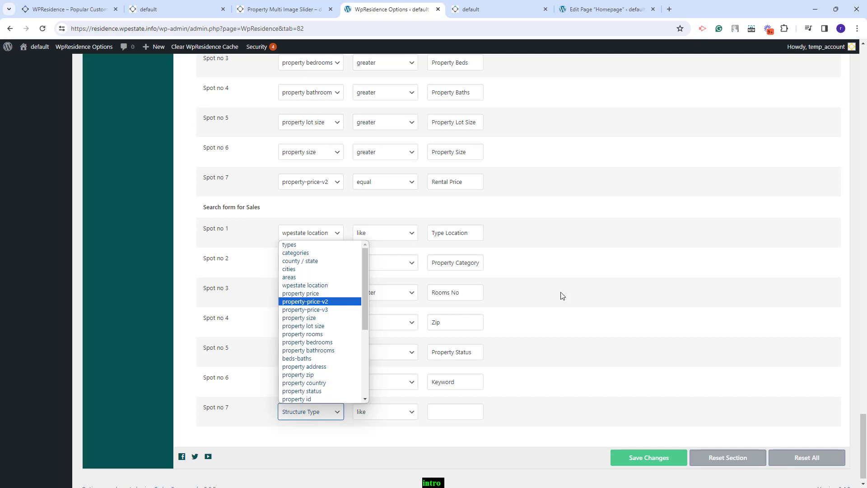
Review the price dropdown, amenities and taxonomy tab settings, and check More Search Options in the homepage search form
{"action": "scroll", "coordinate": [681, 297], "scroll_direction": "up", "scroll_amount": 15}
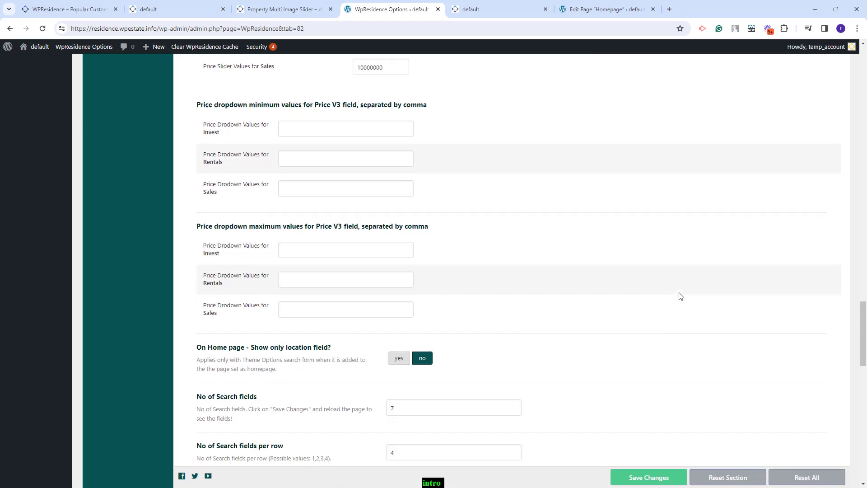
{"action": "scroll", "coordinate": [681, 296], "scroll_direction": "up", "scroll_amount": 10}
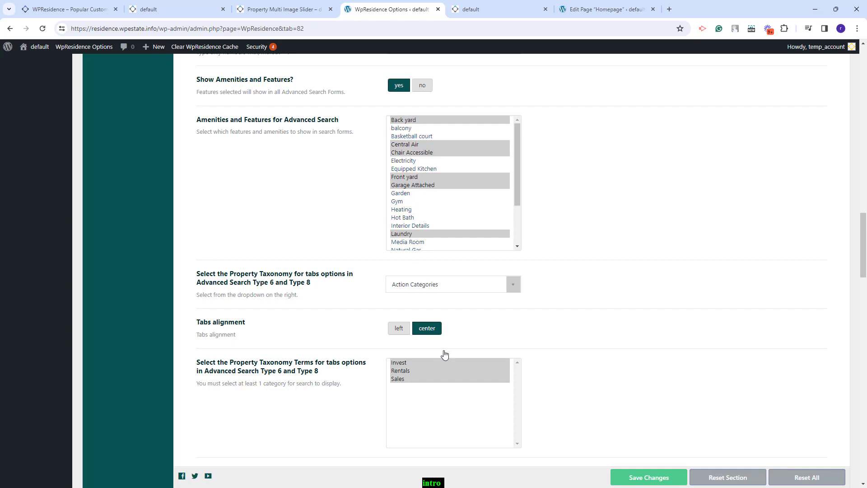
{"action": "key", "text": "ctrl+2"}
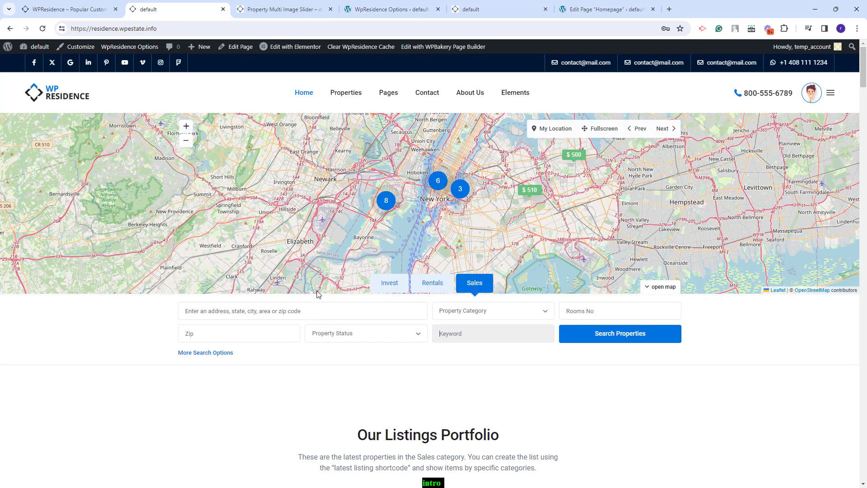
{"action": "left_click", "coordinate": [180, 354]}
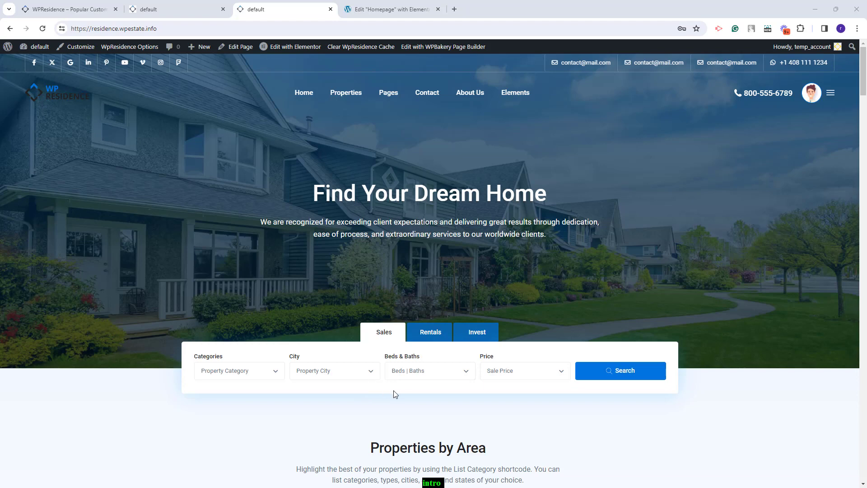
Examine the Categories form field and its field choices in the homepage's Elementor Search Form Builder, and return to the WPResidence demo site
{"action": "left_click", "coordinate": [365, 15]}
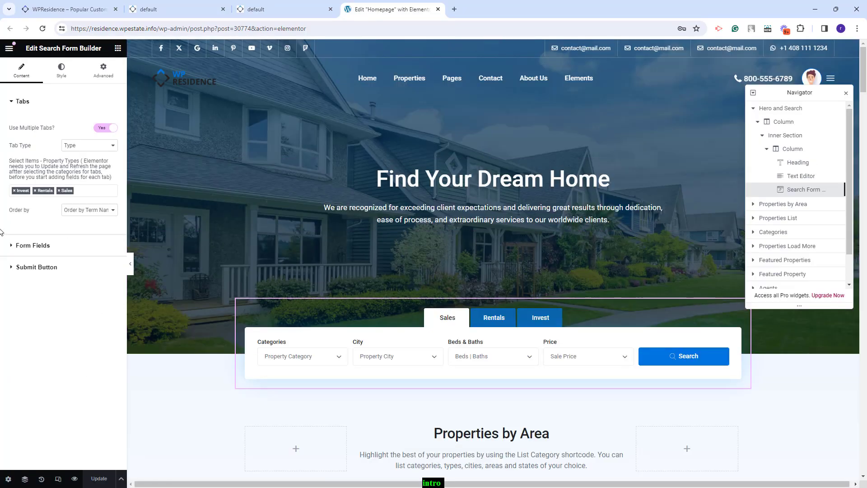
{"action": "left_click", "coordinate": [60, 251]}
{"action": "left_click", "coordinate": [59, 151]}
{"action": "left_click", "coordinate": [86, 174]}
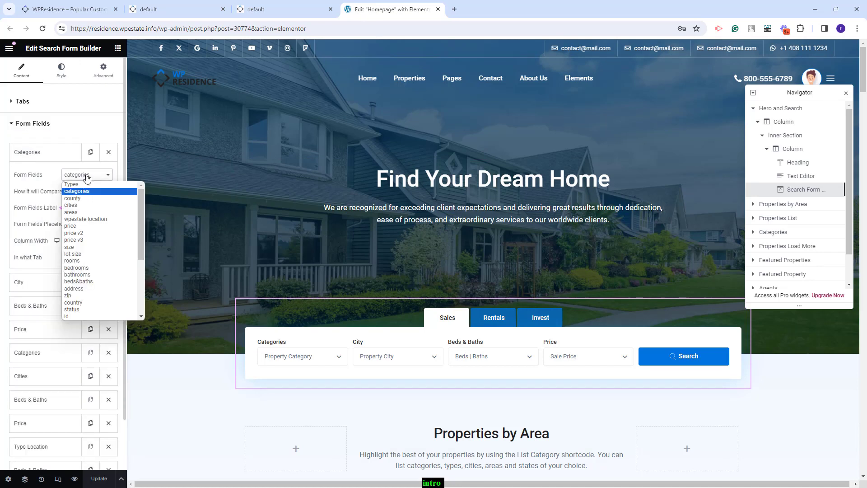
{"action": "left_click", "coordinate": [78, 191]}
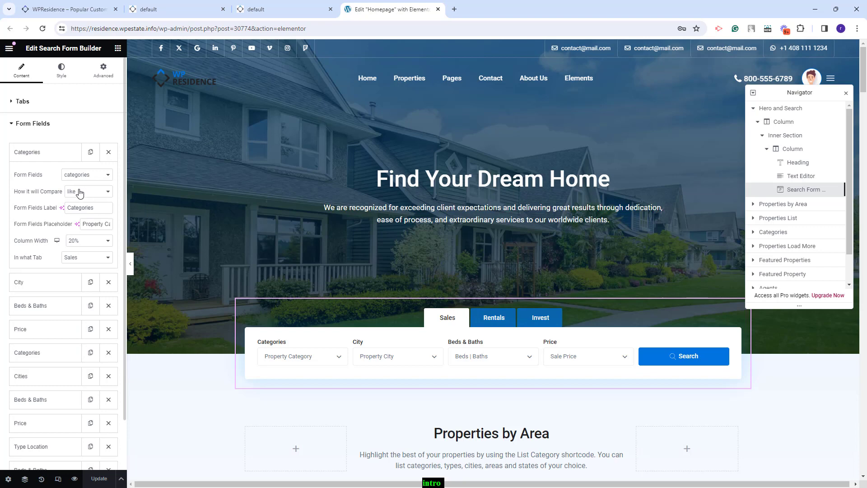
{"action": "key", "text": "ctrl+1"}
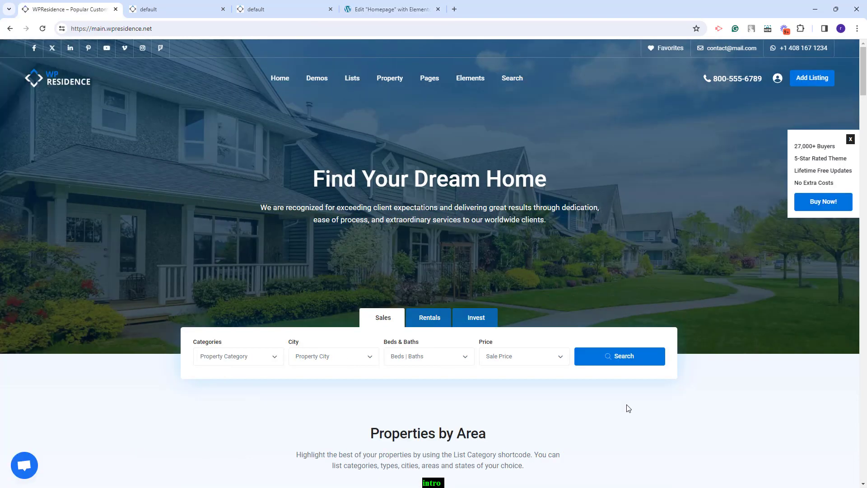